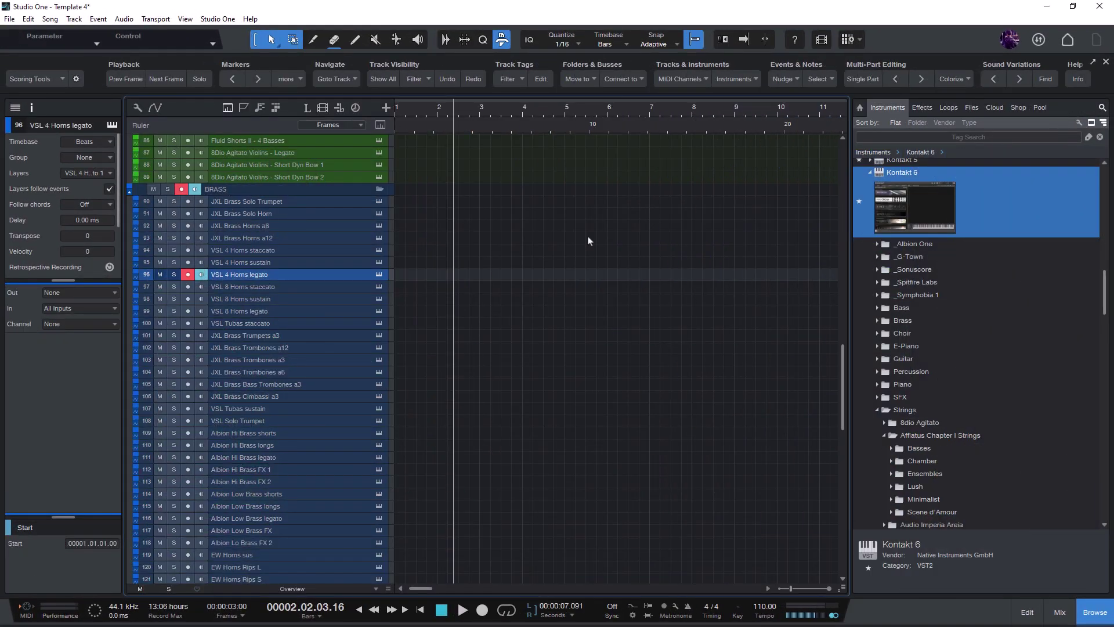
- Look up the keyboard shortcut for Move Selected Tracks to Folder in the shortcut settings
key("ctrl+comma")
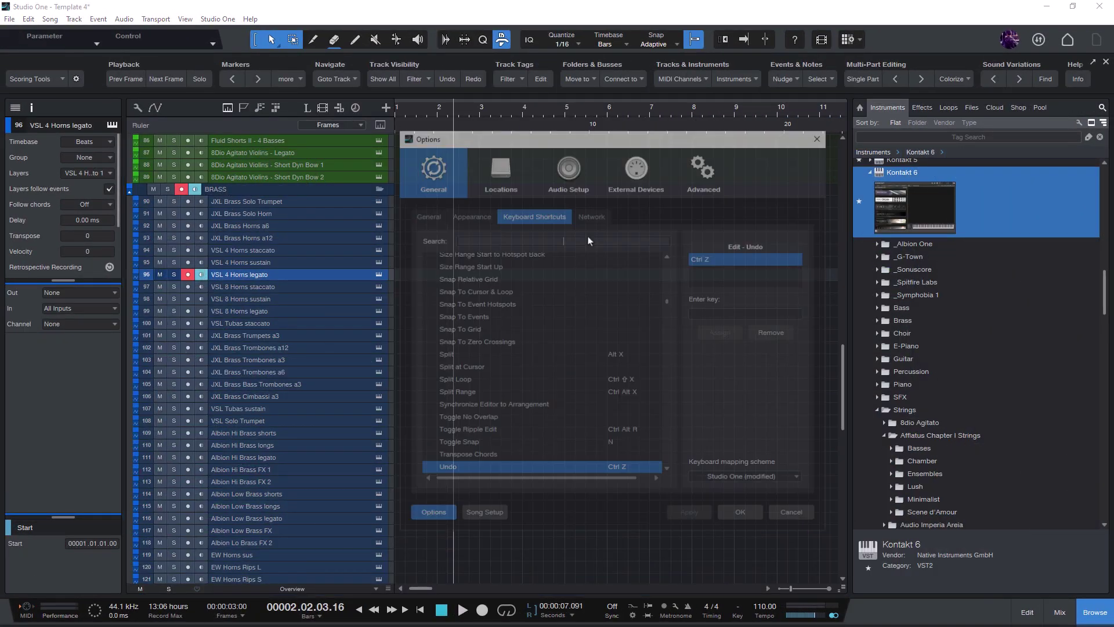
type("move sele")
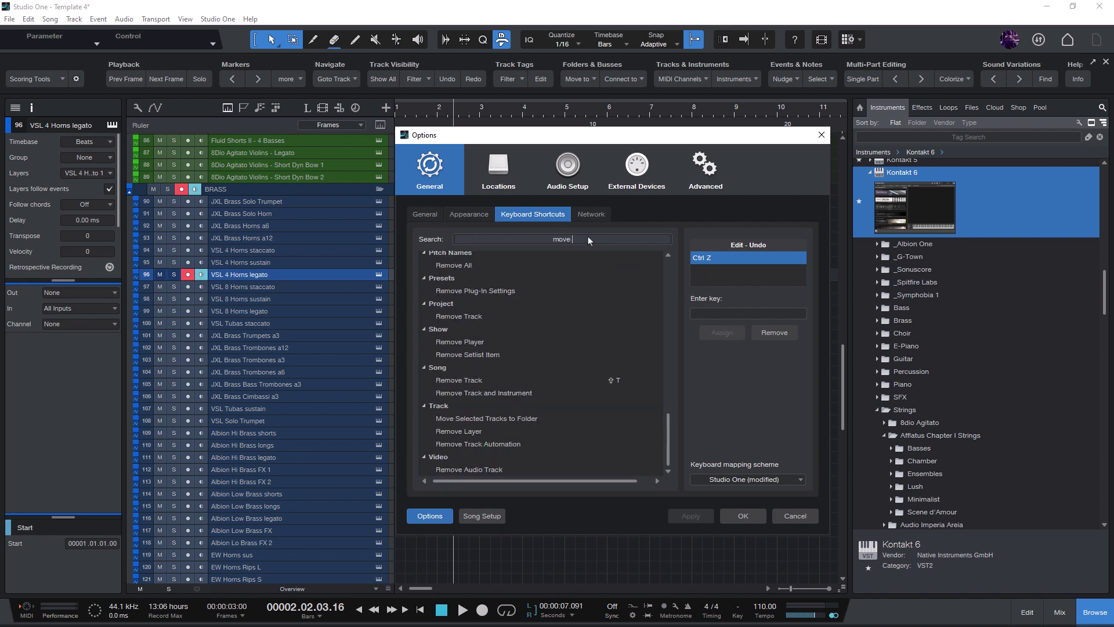
left_click(520, 270)
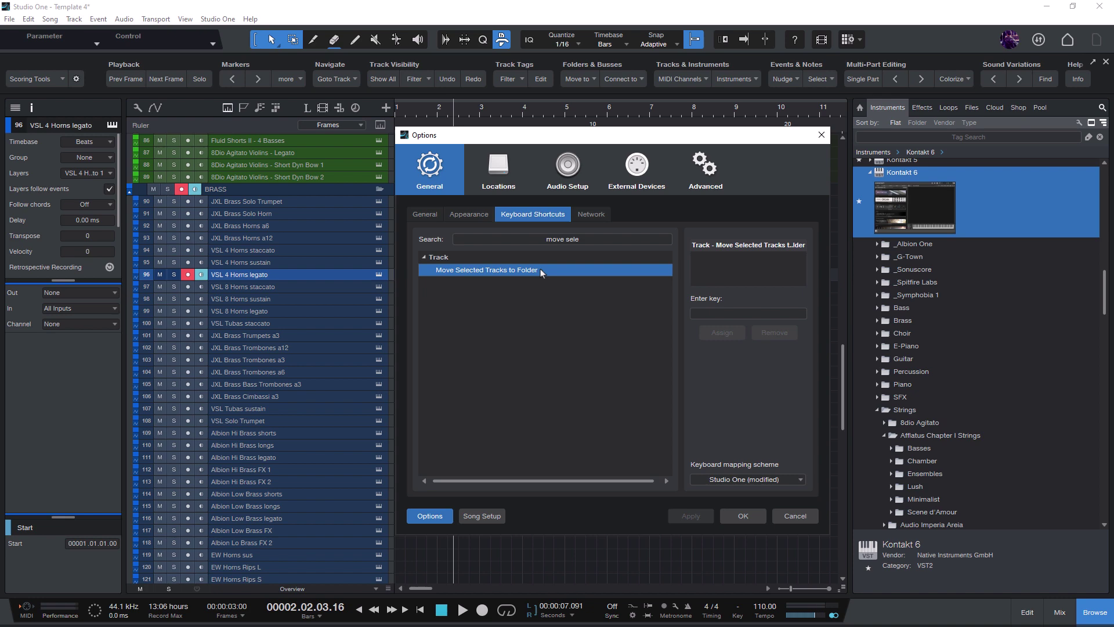
key("Escape")
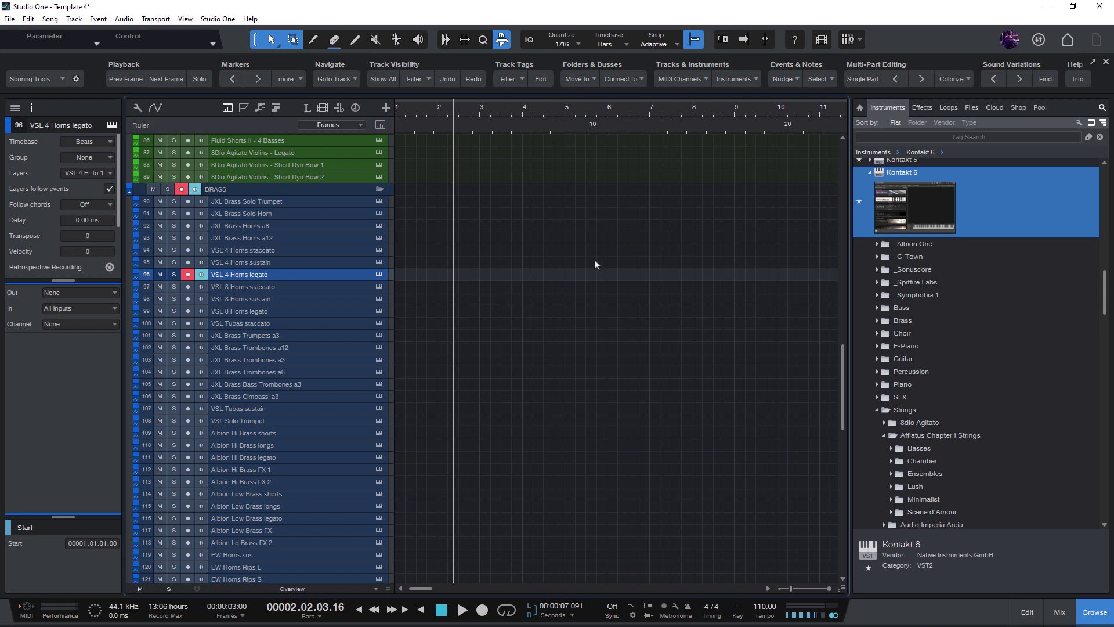
- Add Scene d'Amour Violas Legato from the Browser as a new track and close the Kontakt window
scroll(952, 385, "down", 3)
left_click(943, 396)
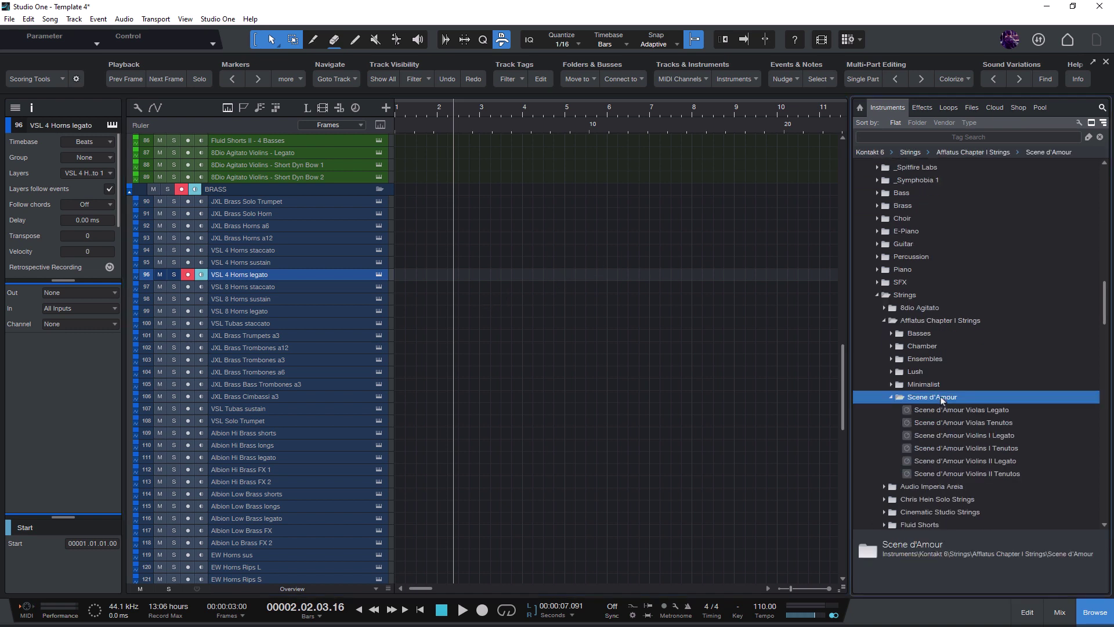
scroll(952, 394, "down", 1)
left_click_drag(963, 360, 552, 318)
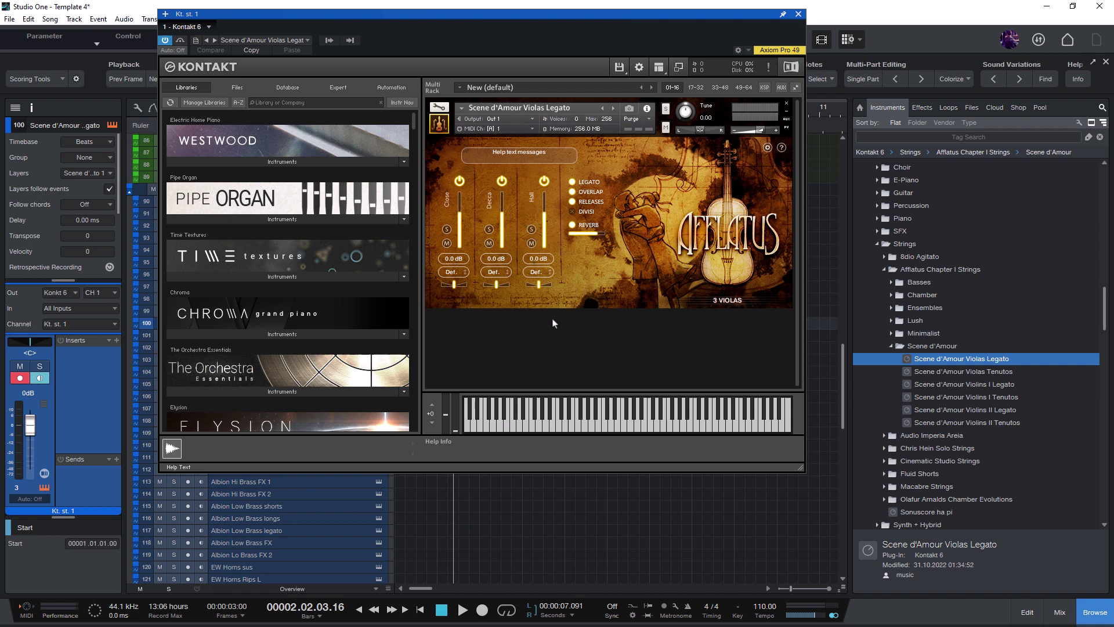
key("Escape")
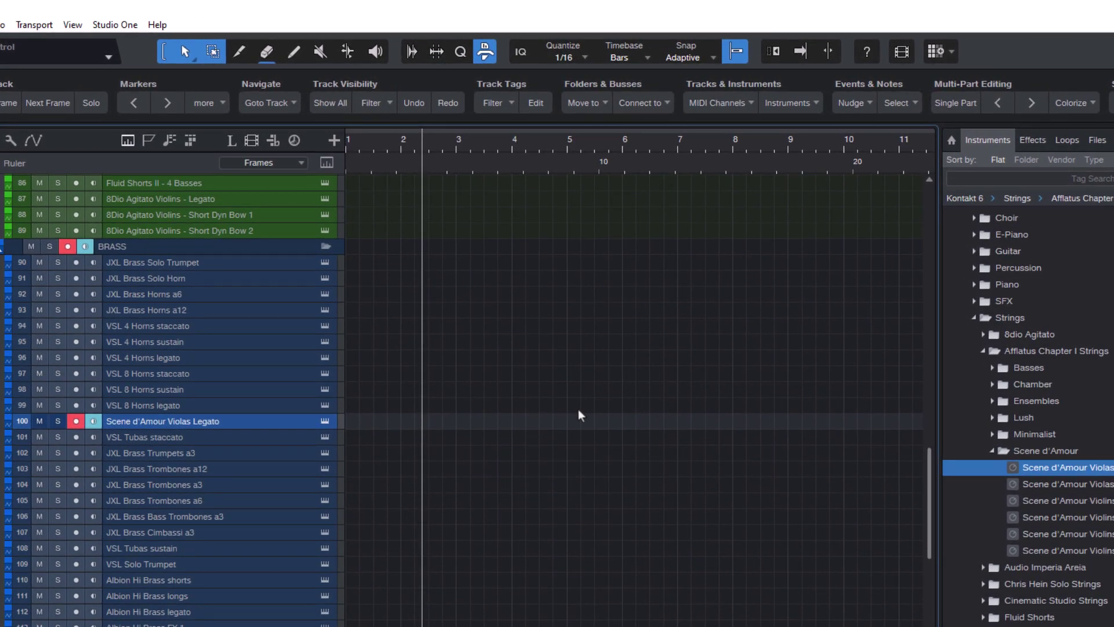
- Use Move to > Strings Folder to put the Violas Legato track into Strings
left_click(583, 103)
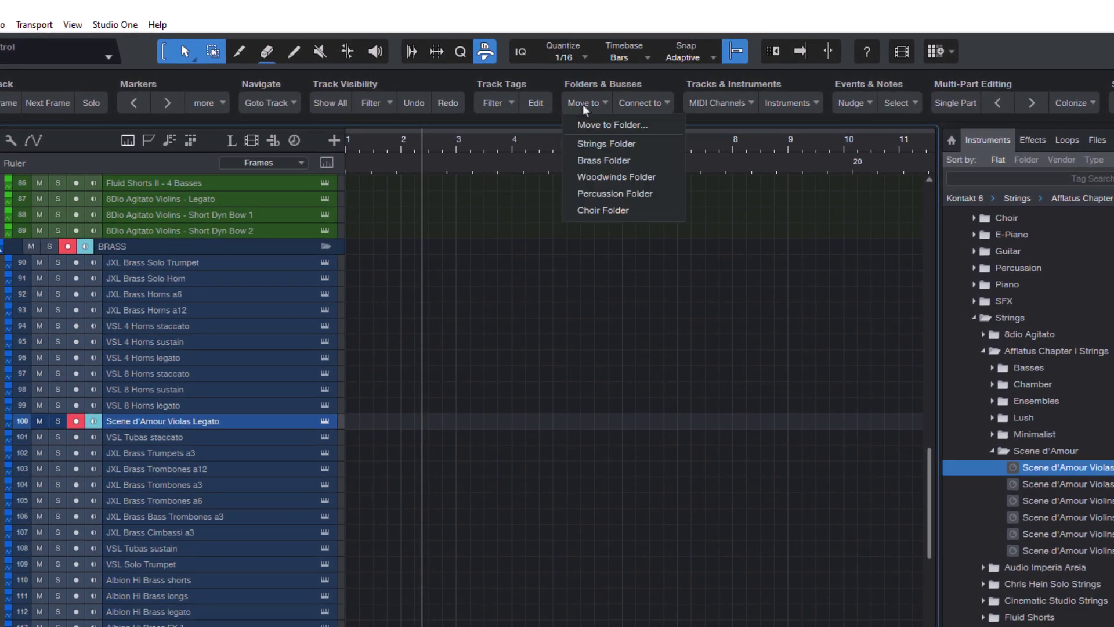
left_click(598, 147)
scroll(640, 457, "up", 4)
scroll(640, 457, "down", 3)
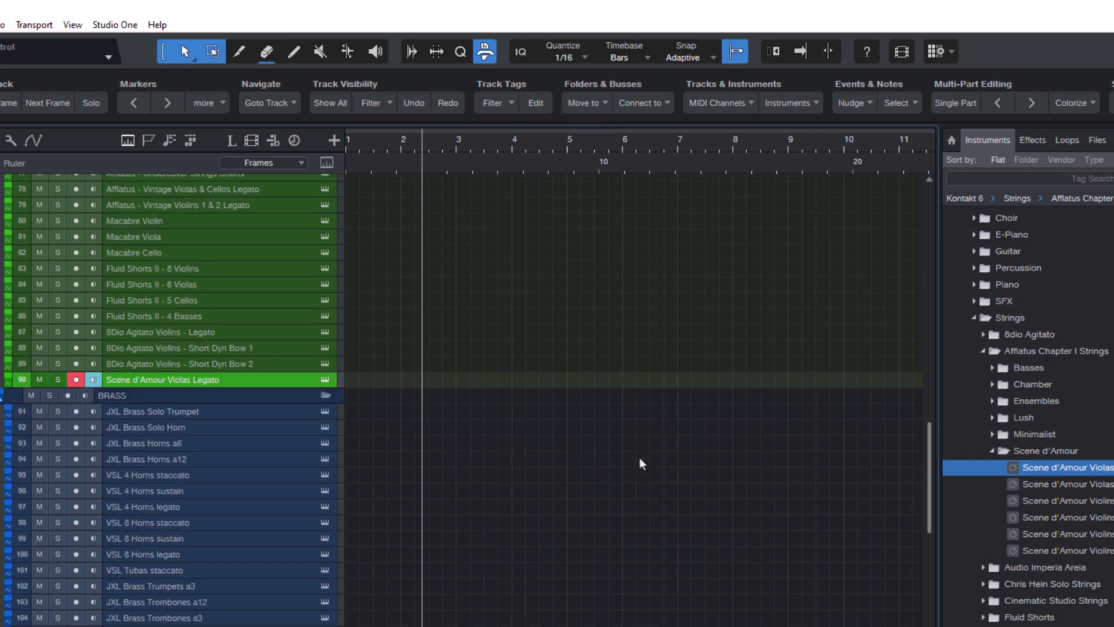
scroll(644, 421, "up", 3)
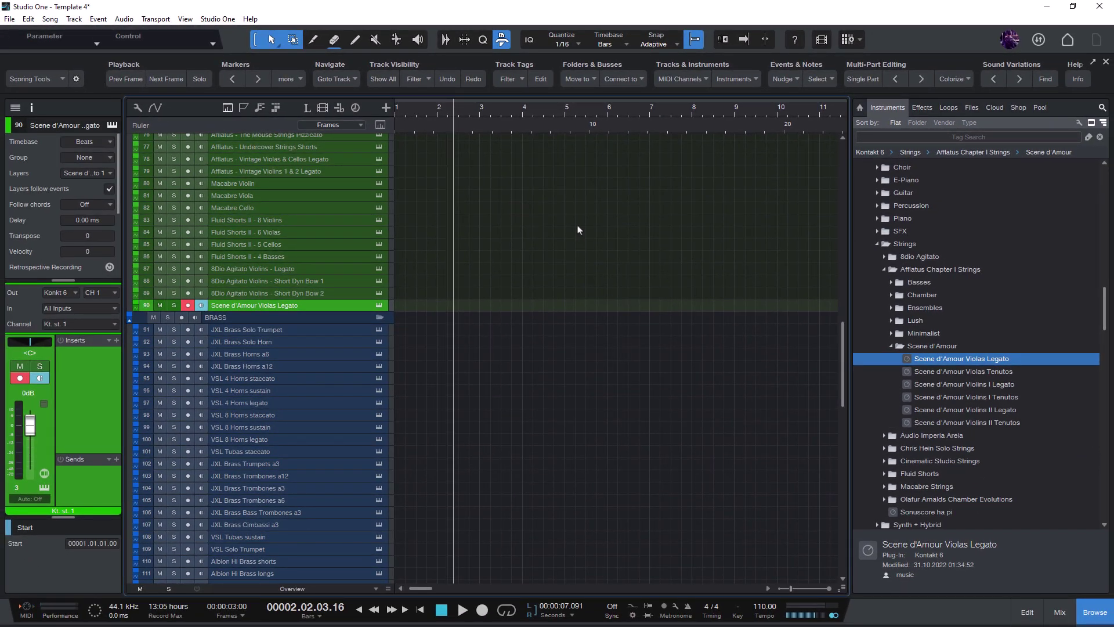
- Create a new song named 'My new Song' and load the Berlin Con Sordino Strings preset
key("ctrl+n")
type("M")
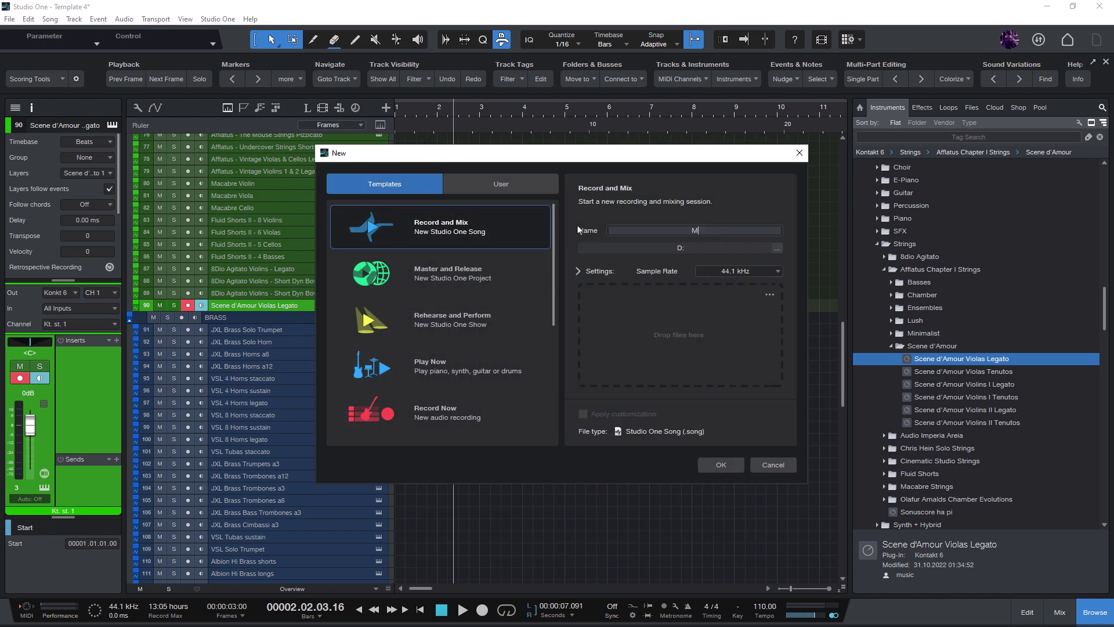
type("y new Song")
key("Return")
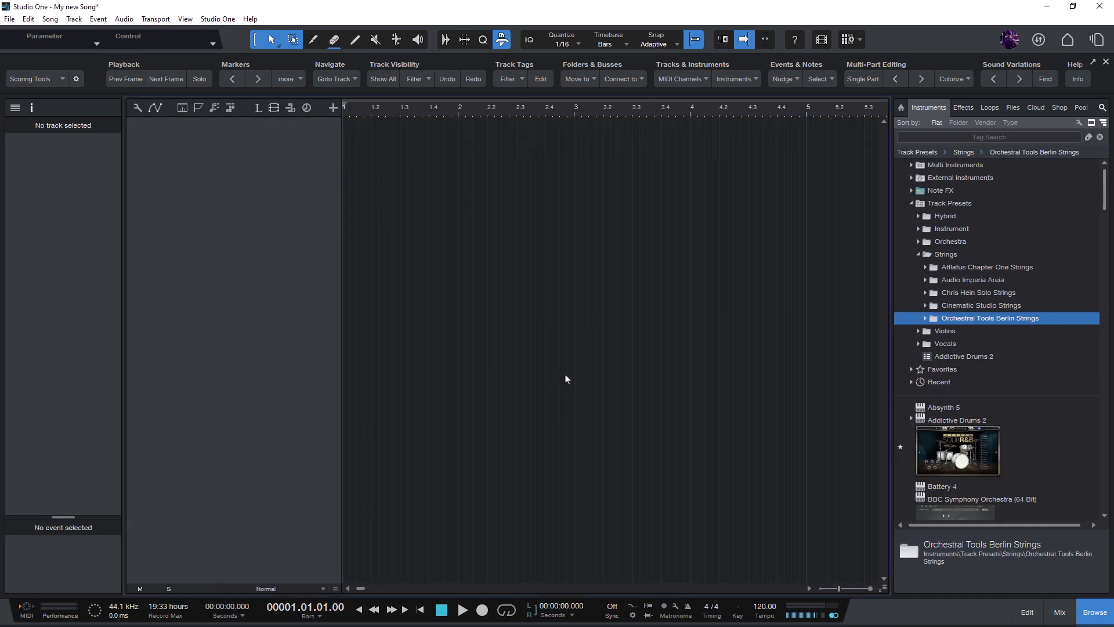
key("Right")
key("Down")
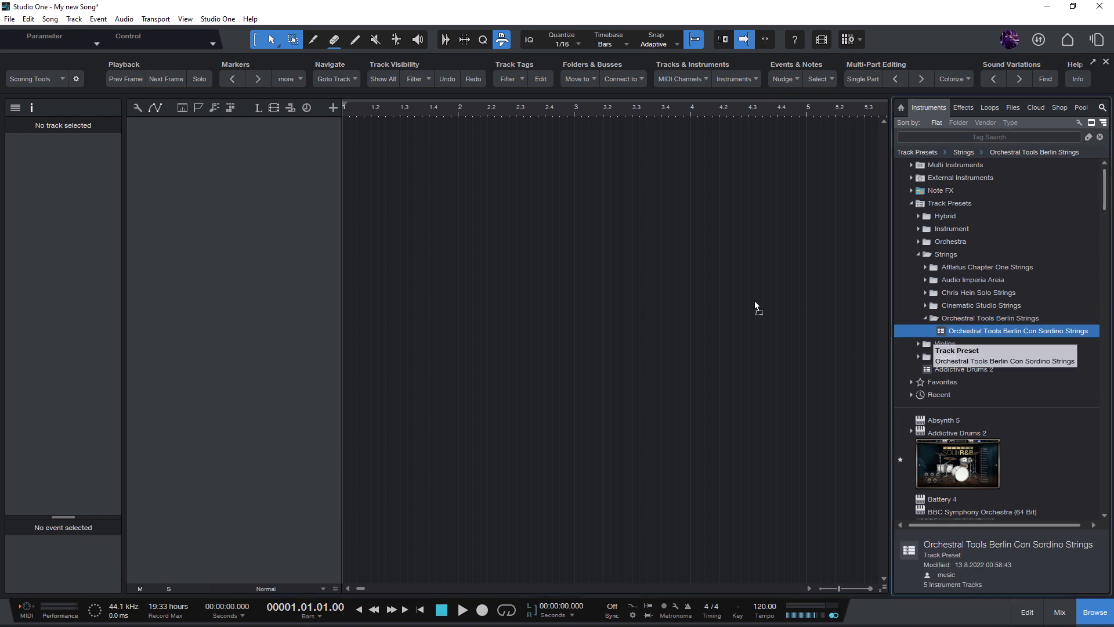
key("Return")
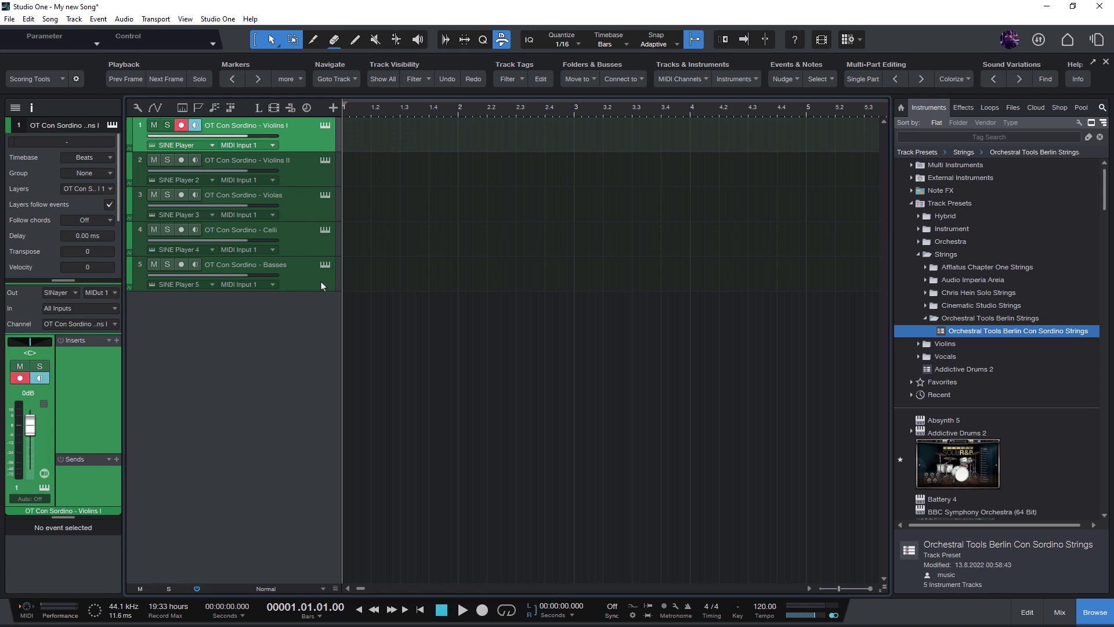
- Group all five Con Sordino tracks into a new Strings folder and shrink track heights
left_click(321, 281, "shift")
left_click(577, 79)
left_click(588, 111)
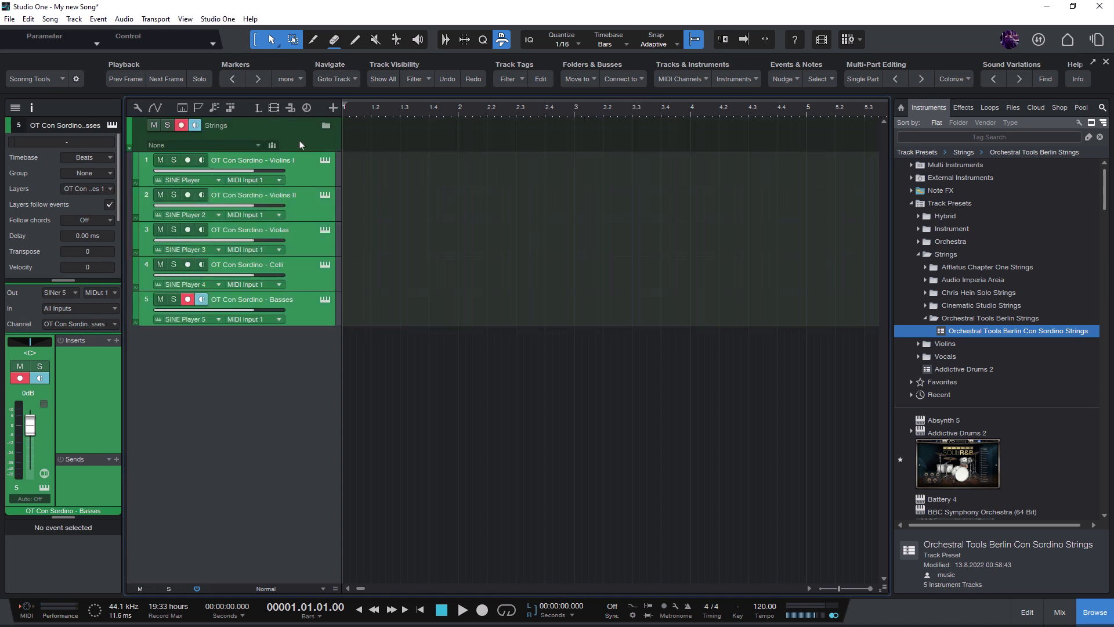
left_click(299, 143)
key("alt+w")
key("alt+w")
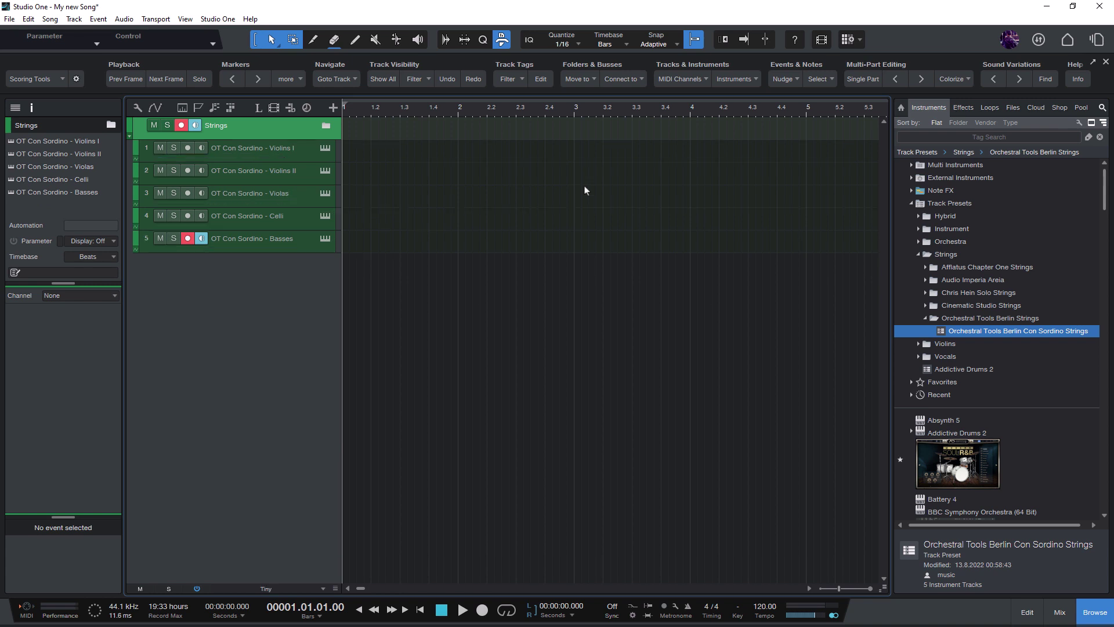
- Load the Cinematic Studio Woodwinds preset from Track Presets > Orchestra > Woodwinds
double_click(951, 243)
double_click(960, 268)
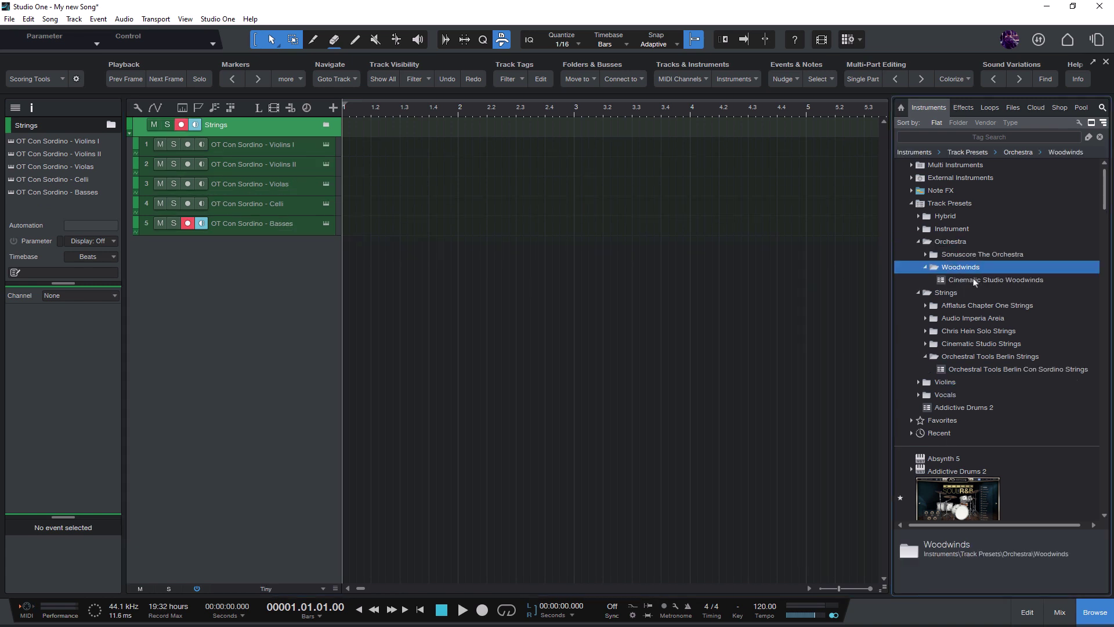
double_click(974, 281)
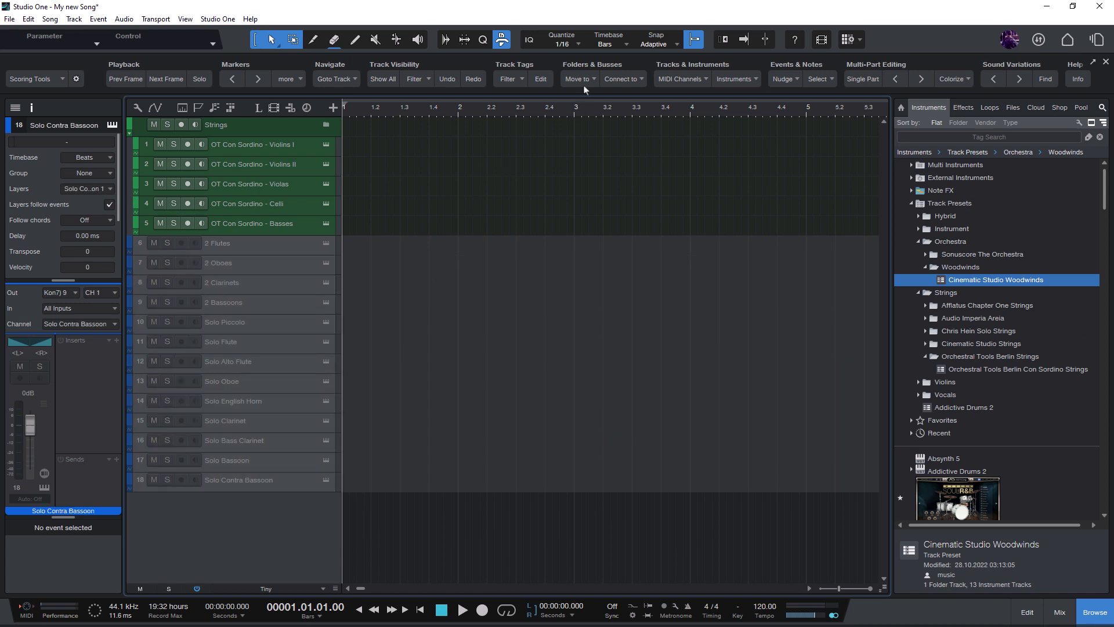
- Move the woodwind tracks into a Woodwinds folder and select the 2 Flutes track
left_click(586, 79)
left_click(594, 140)
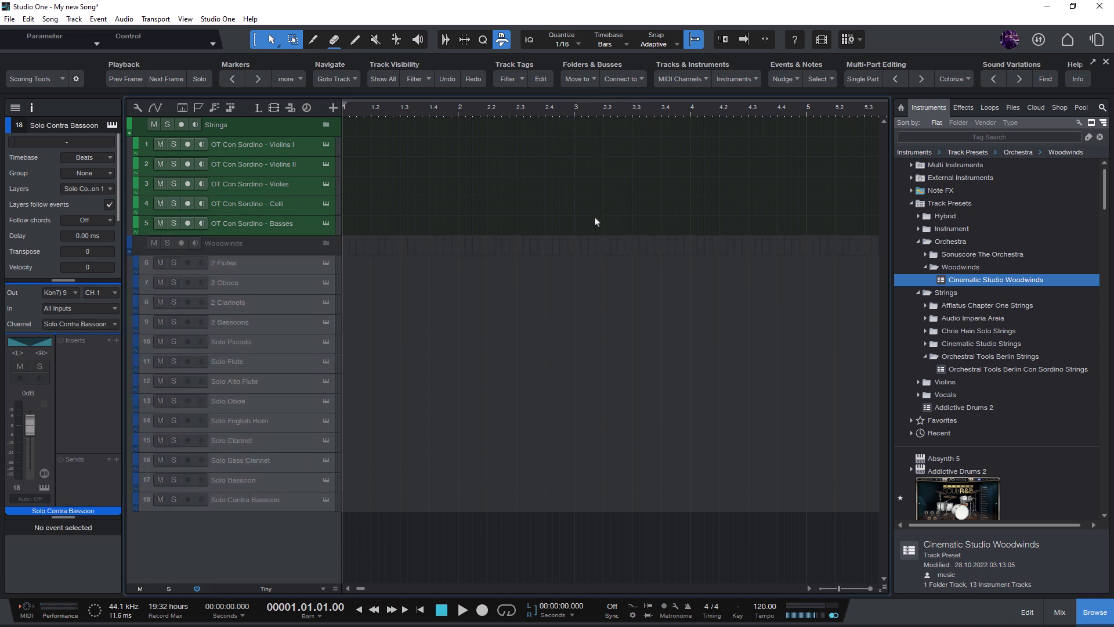
left_click(279, 250)
left_click(299, 270)
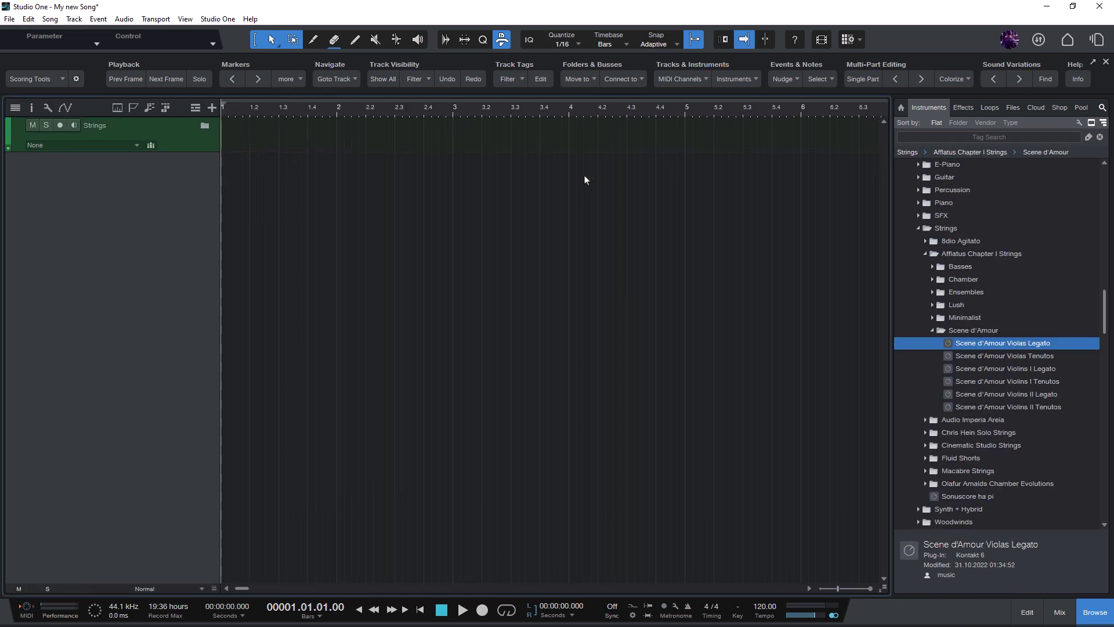
- Create Brass, Woodwinds and Percussion folder tracks via the Move to list
left_click(579, 80)
left_click(587, 125)
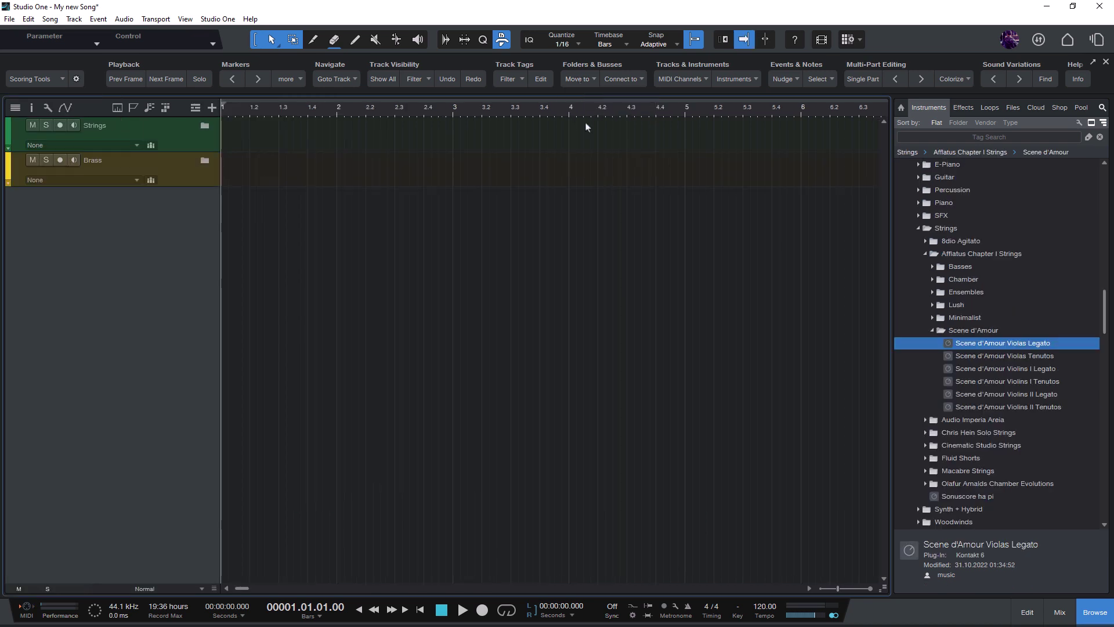
left_click(579, 81)
left_click(587, 134)
left_click(579, 80)
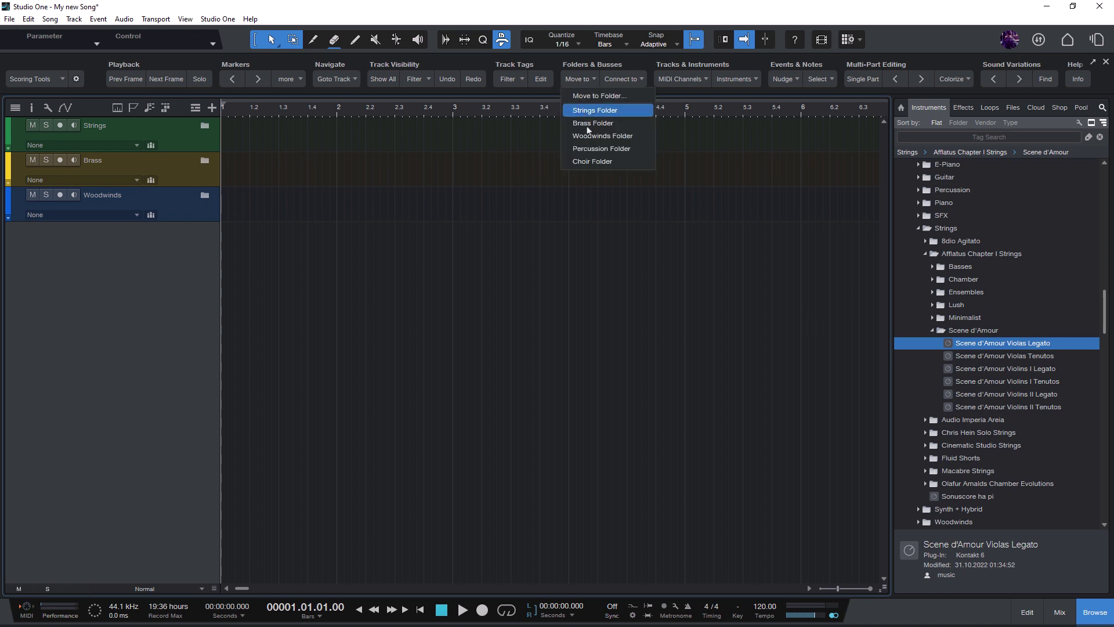
left_click(599, 149)
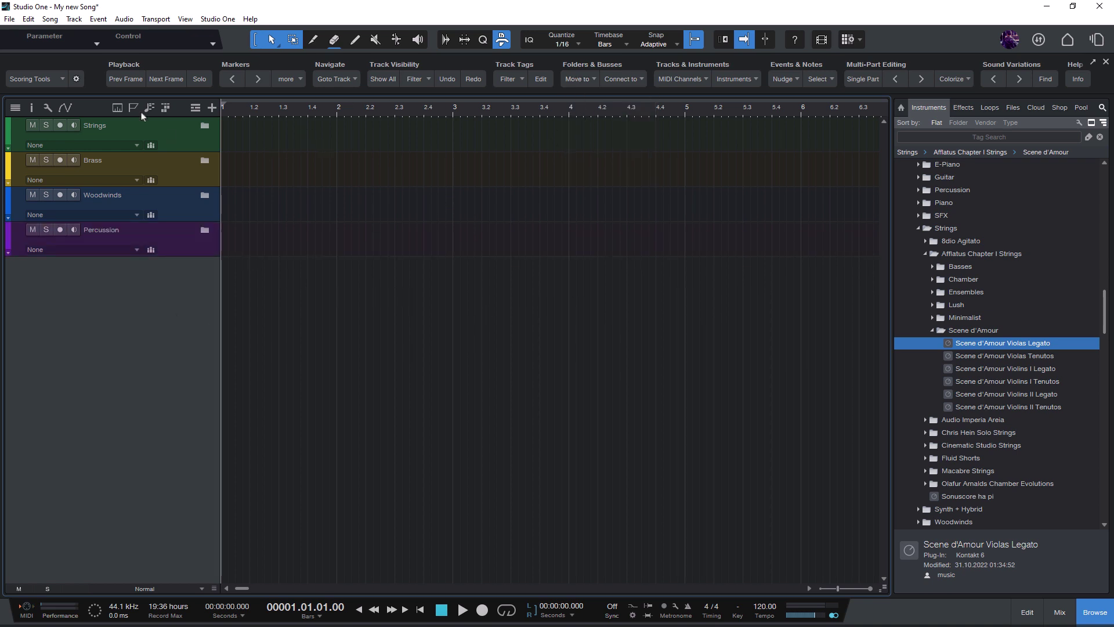
- Show the Inspector and select the Brass, Woodwinds and Percussion folder tracks in turn
left_click(33, 108)
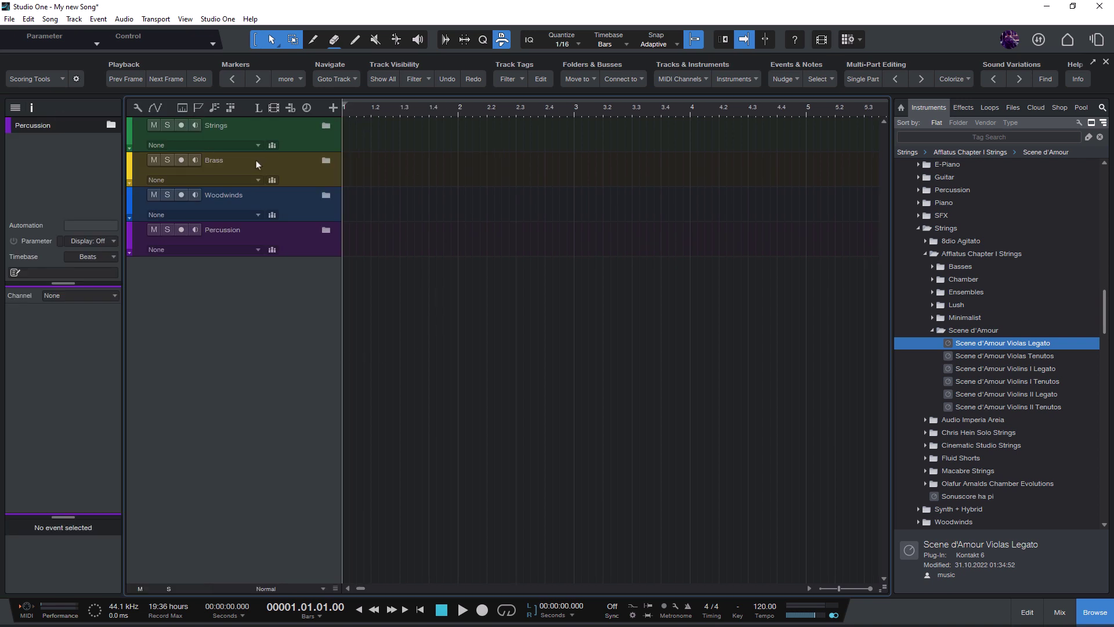
left_click(301, 178)
left_click(302, 208)
left_click(307, 242)
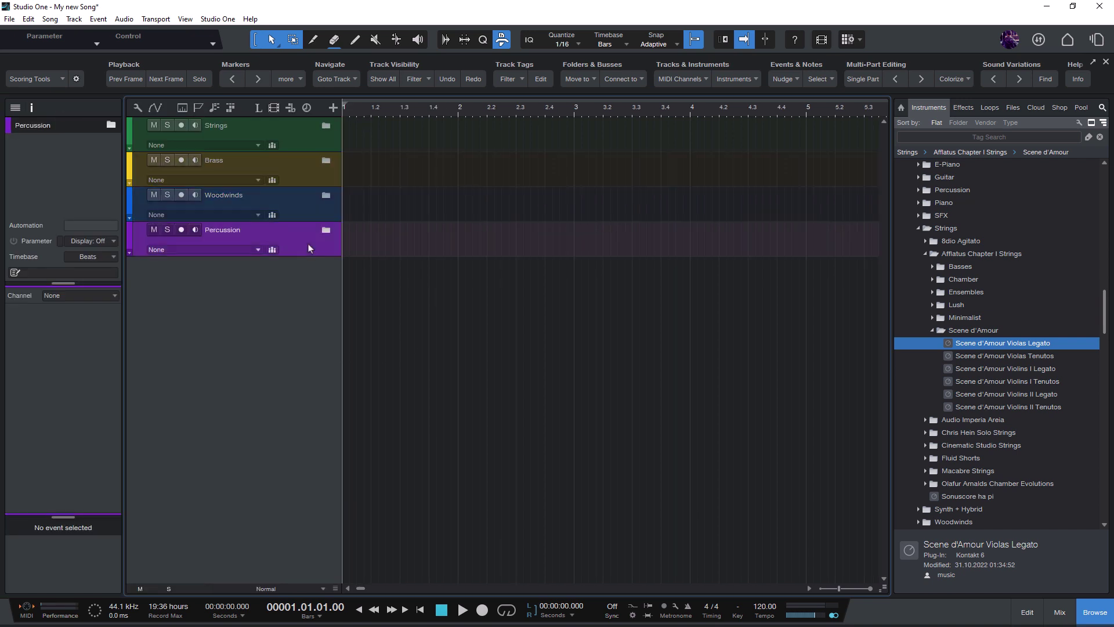
left_click(307, 210)
left_click(301, 165)
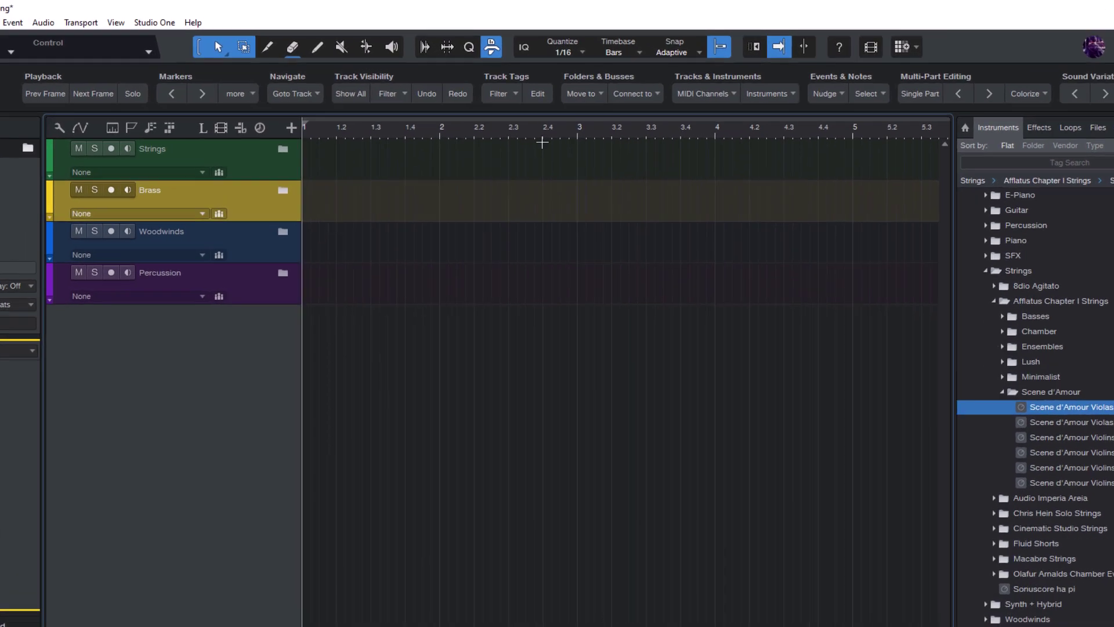
- Open the Move to dropdown in the Folders & Busses toolbar section
left_click(585, 107)
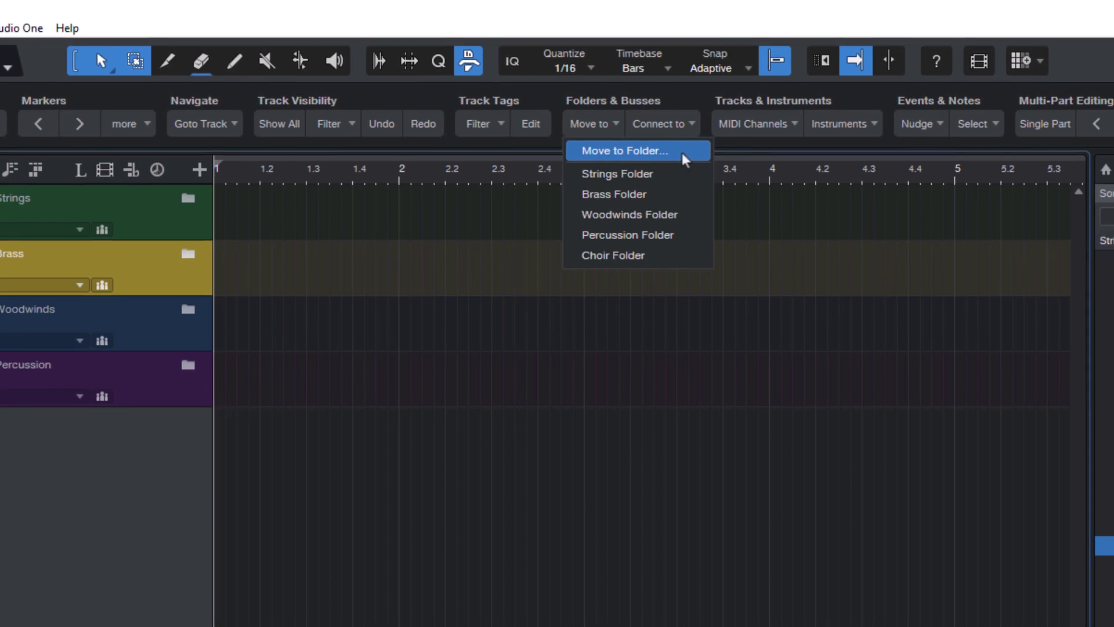
- In Move Selected Tracks to Folder, try several capitalisations before settling on 'Strings' as folder name
left_click(670, 153)
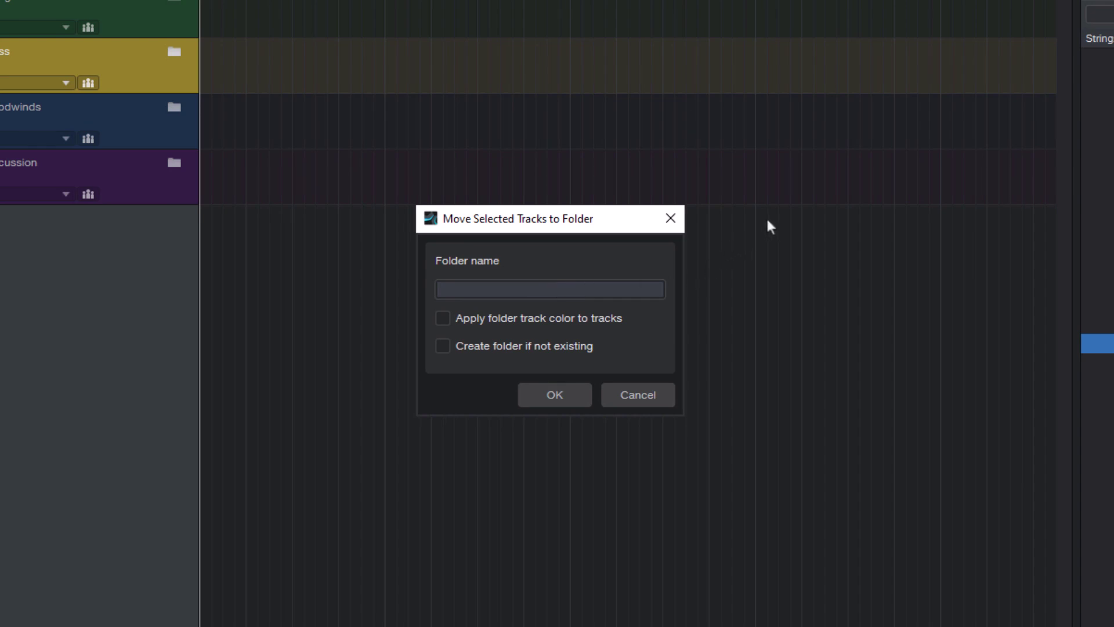
type("Strings")
key("ctrl+a")
key("BackSpace")
type("strings")
key("ctrl+a")
type("STRINGS")
key("ctrl+a")
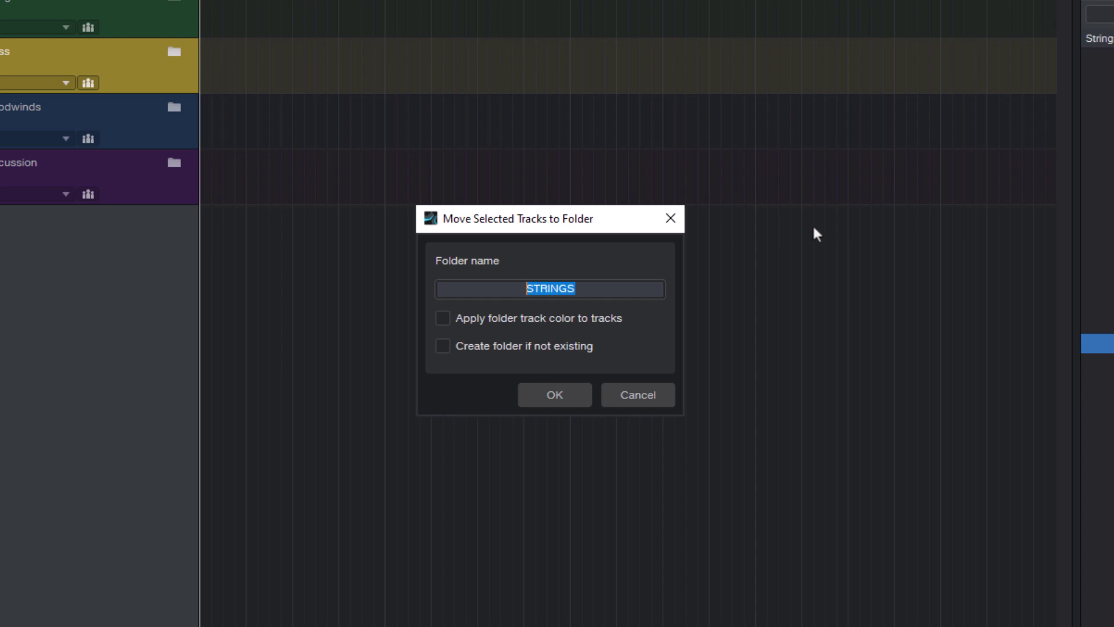
type("sTrInGs")
key("ctrl+a")
type("Strings")
- Confirm the move with folder recolouring off, then move the OT Con Sordino tracks into Strings
left_click(450, 324)
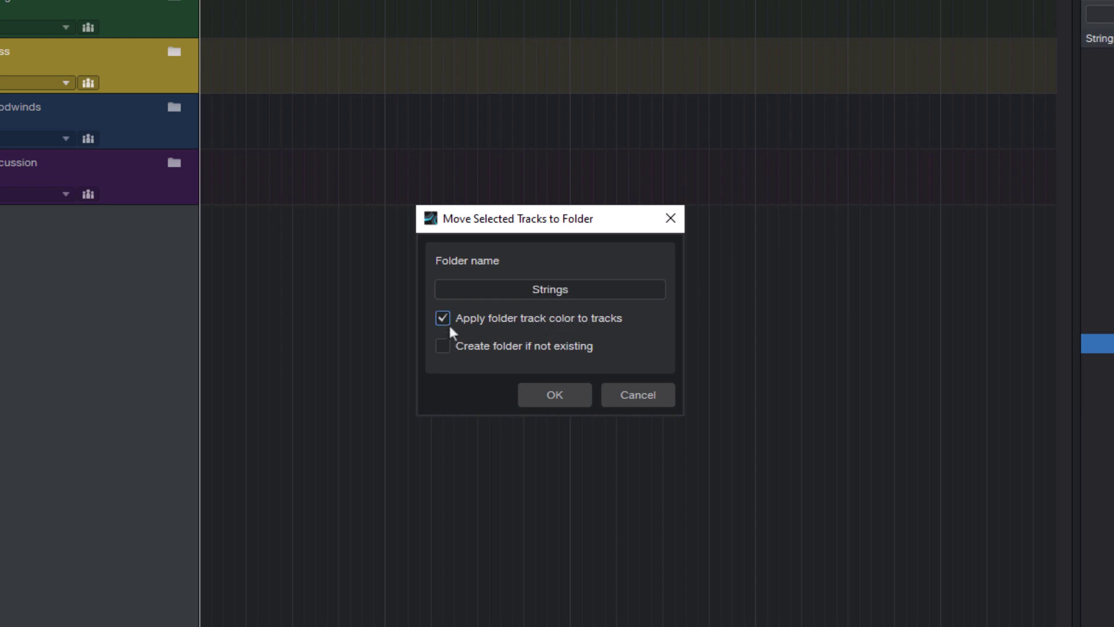
left_click(544, 318)
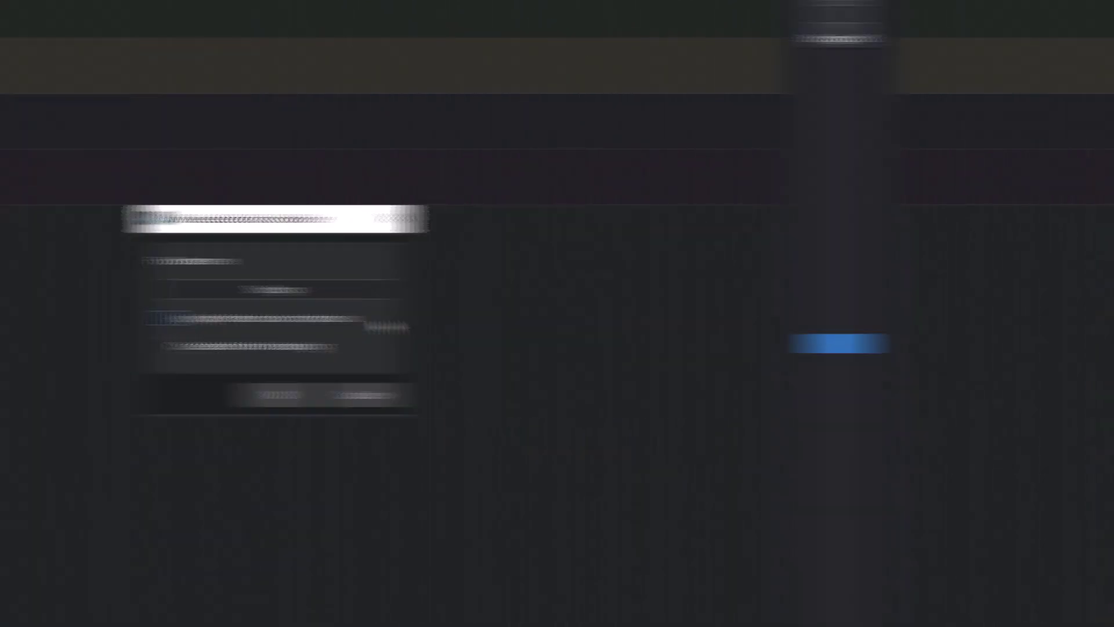
left_click(555, 395)
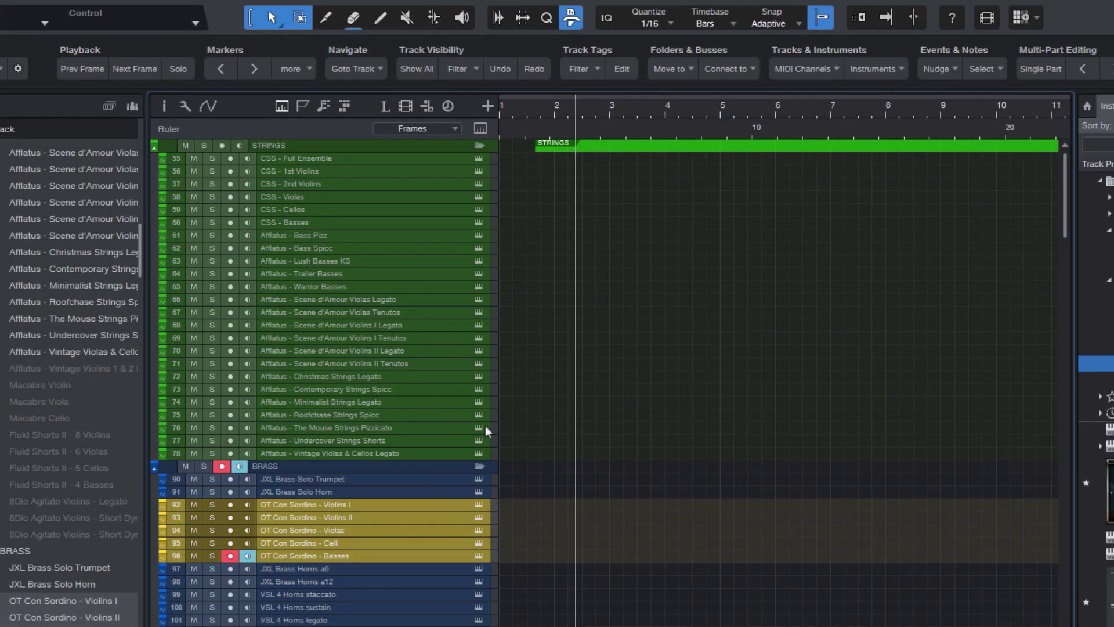
left_click(667, 70)
left_click(676, 106)
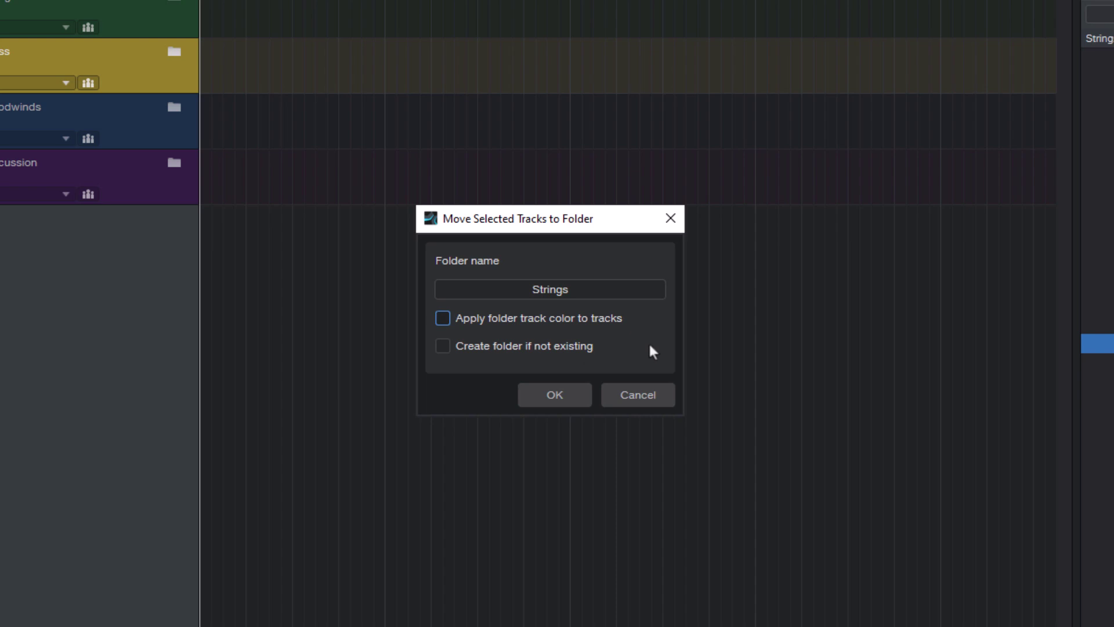
- Enable Create folder if not existing and close the folder colour palette unchanged
left_click(548, 352)
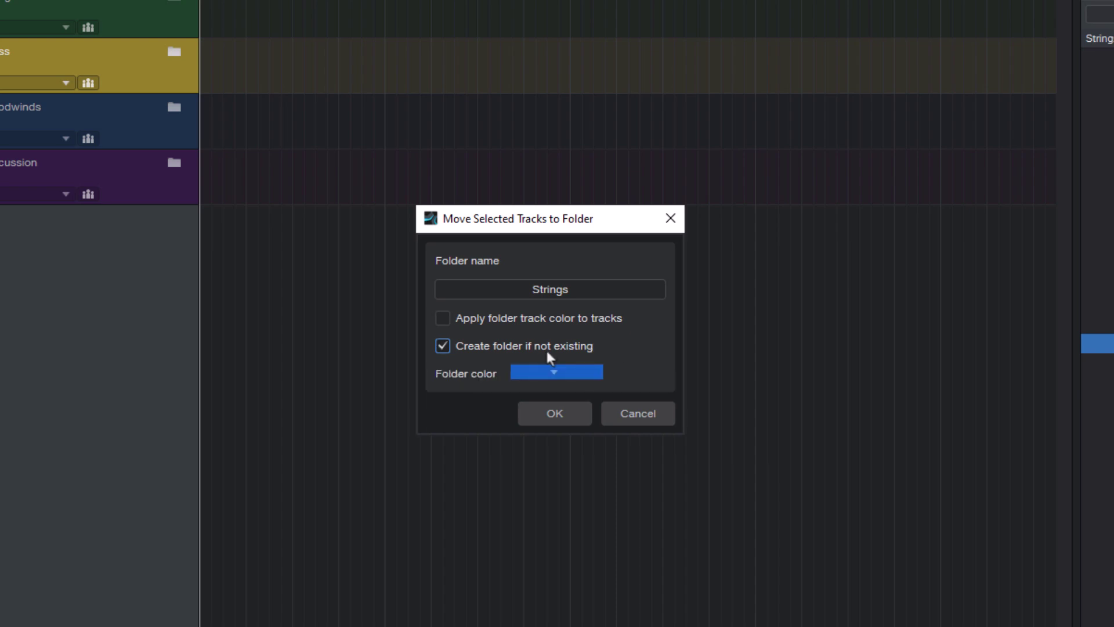
left_click(529, 374)
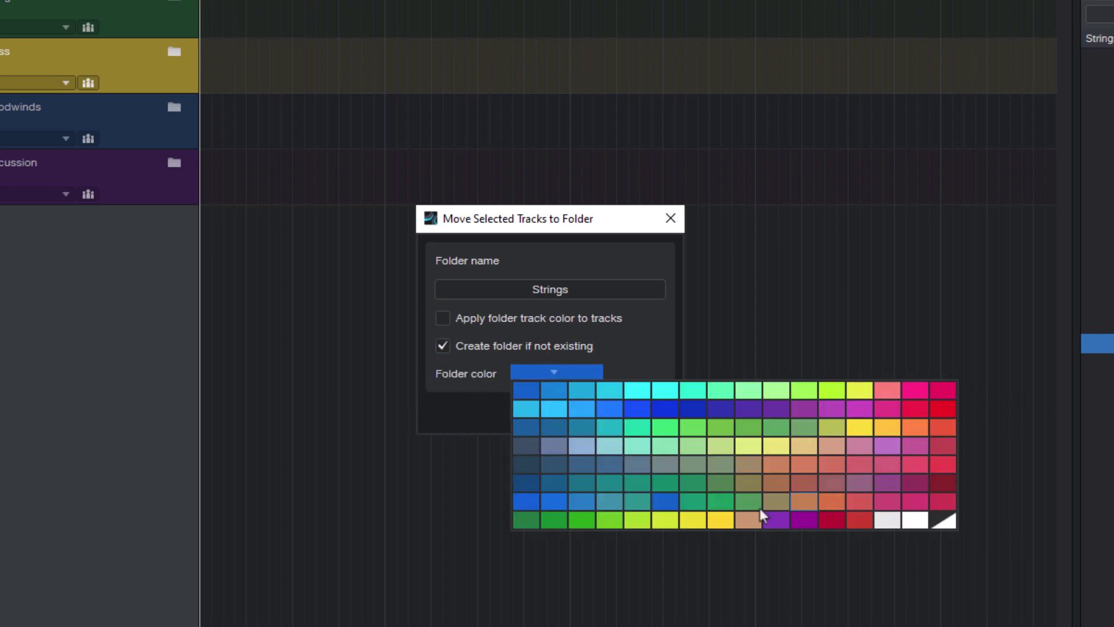
left_click(662, 342)
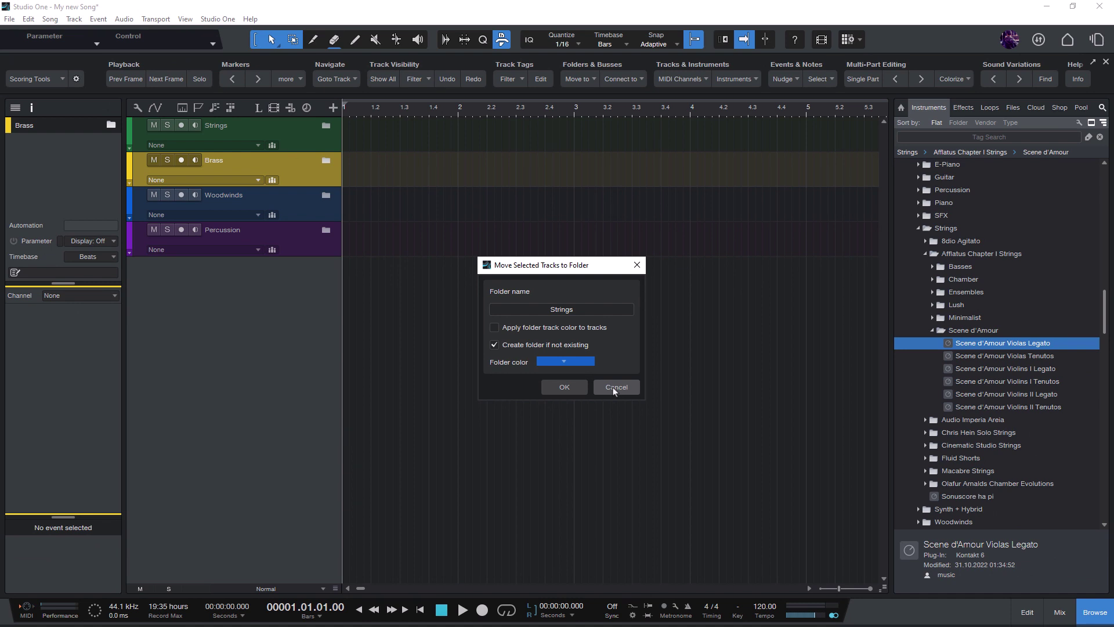
- Open the Macro Organizer from the toolbar's gear menu and create a new macro
left_click(614, 389)
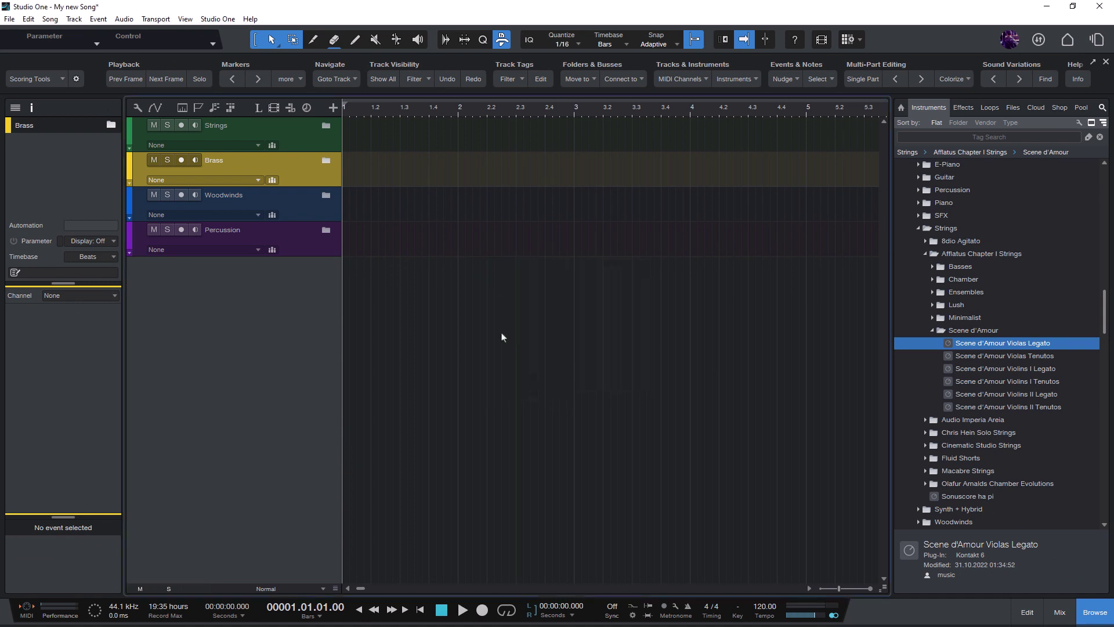
left_click(76, 79)
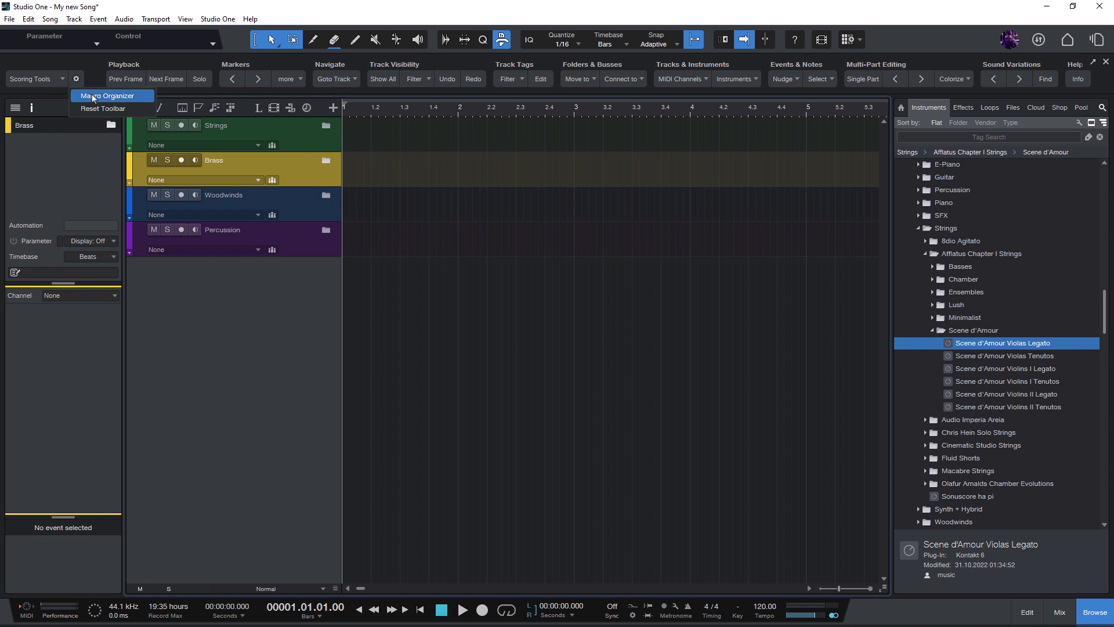
left_click(93, 97)
left_click(642, 259)
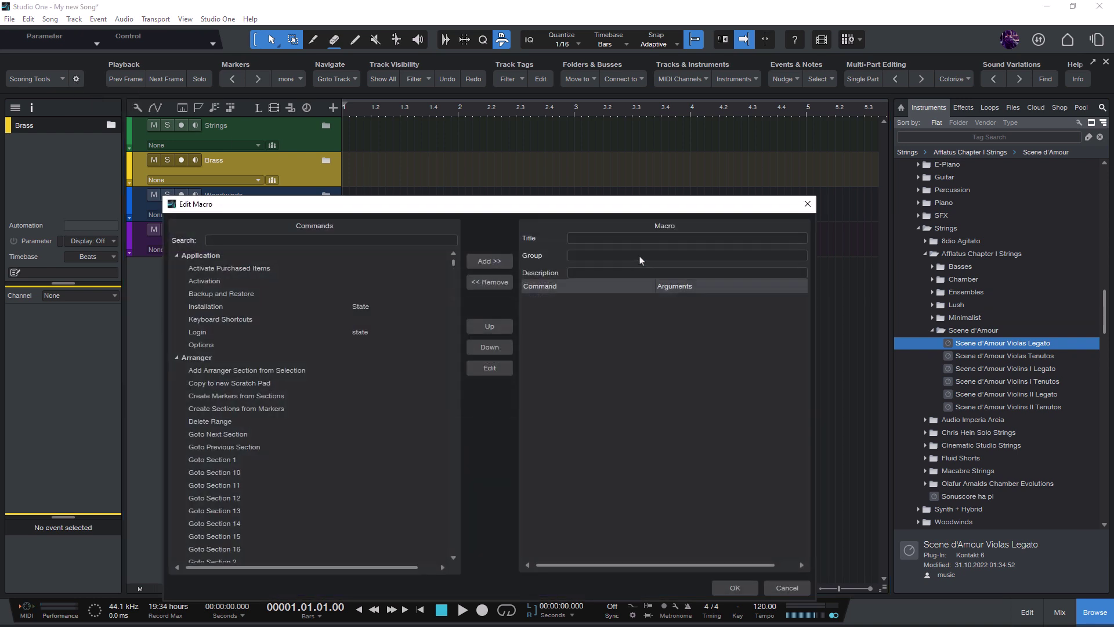
- Search 'to fold', add Move Selected Tracks to Folder to the macro and open its settings
left_click_drag(531, 207, 572, 159)
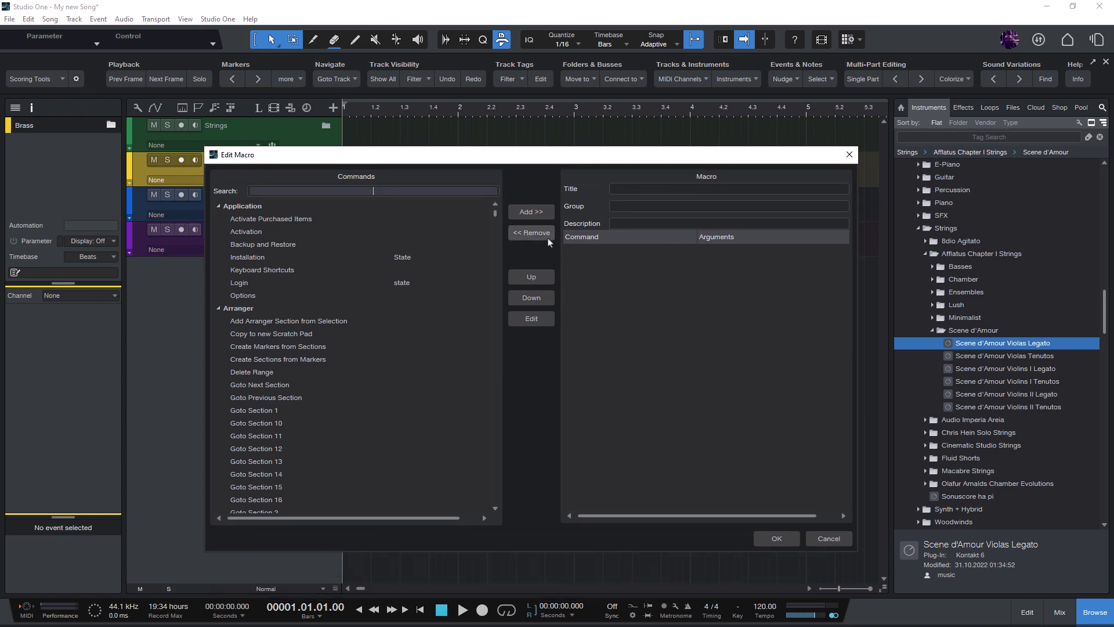
type("to fold")
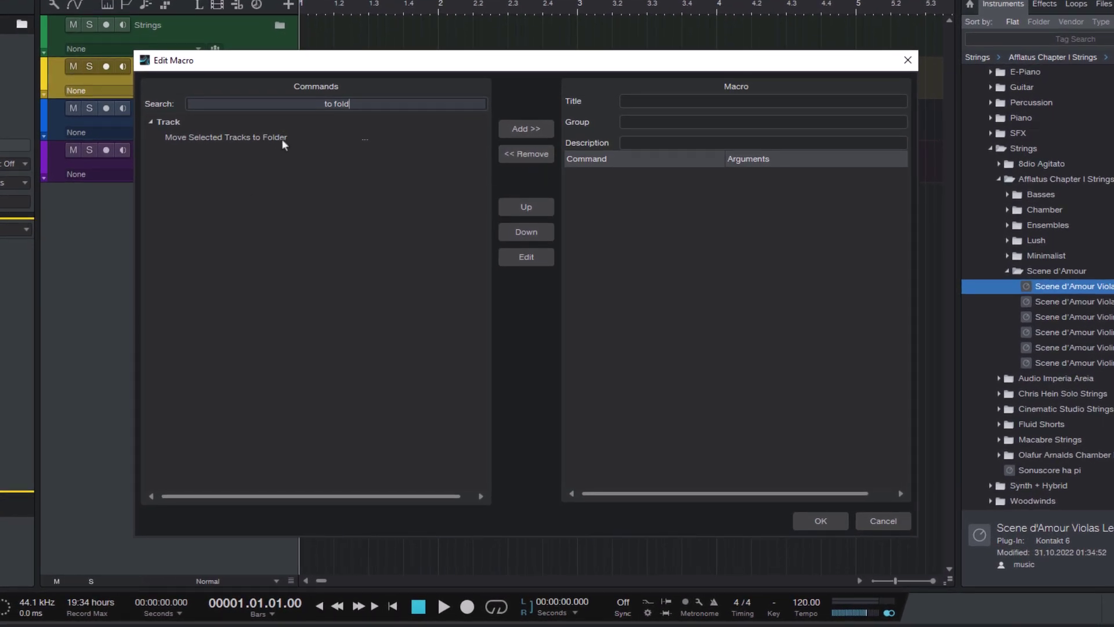
double_click(277, 138)
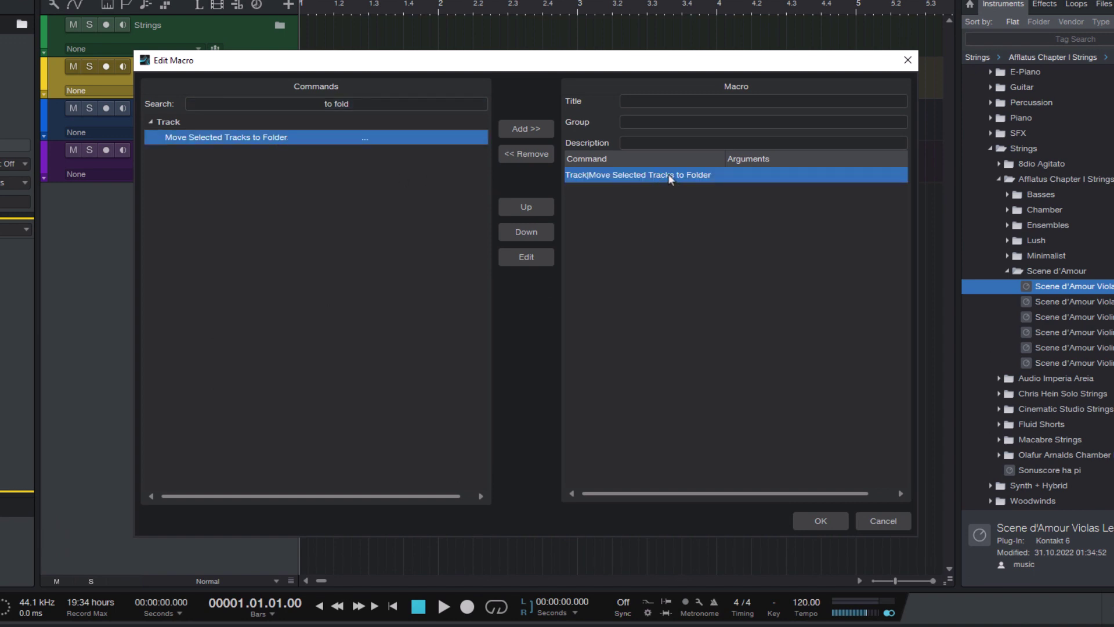
double_click(664, 173)
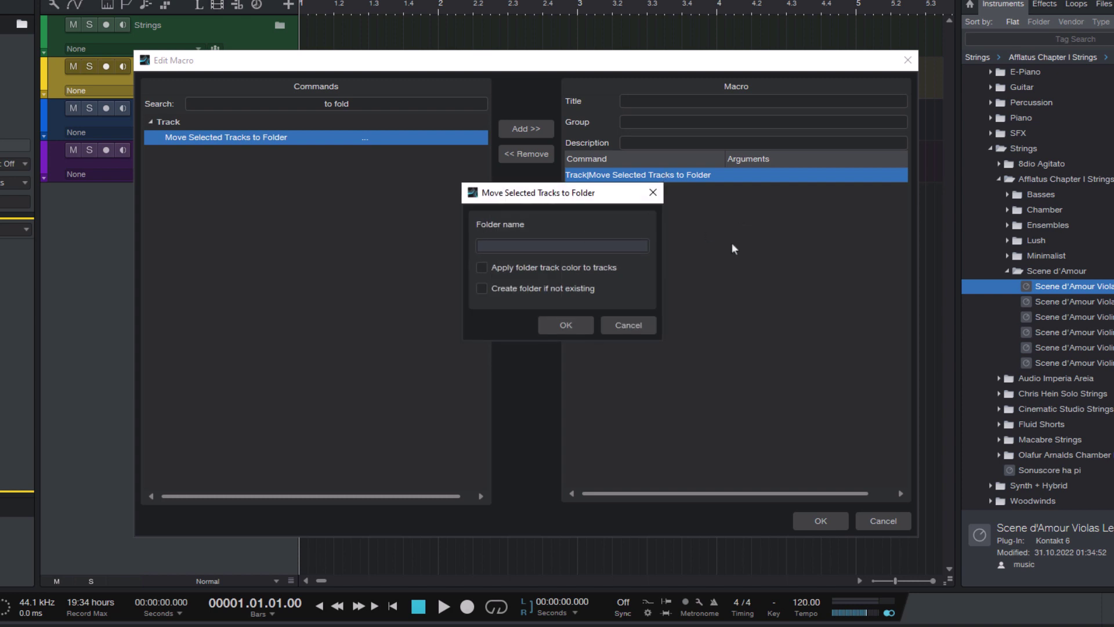
- Target a purple Synths folder, created if missing, with tracks taking its colour
type("Synths")
left_click(517, 268)
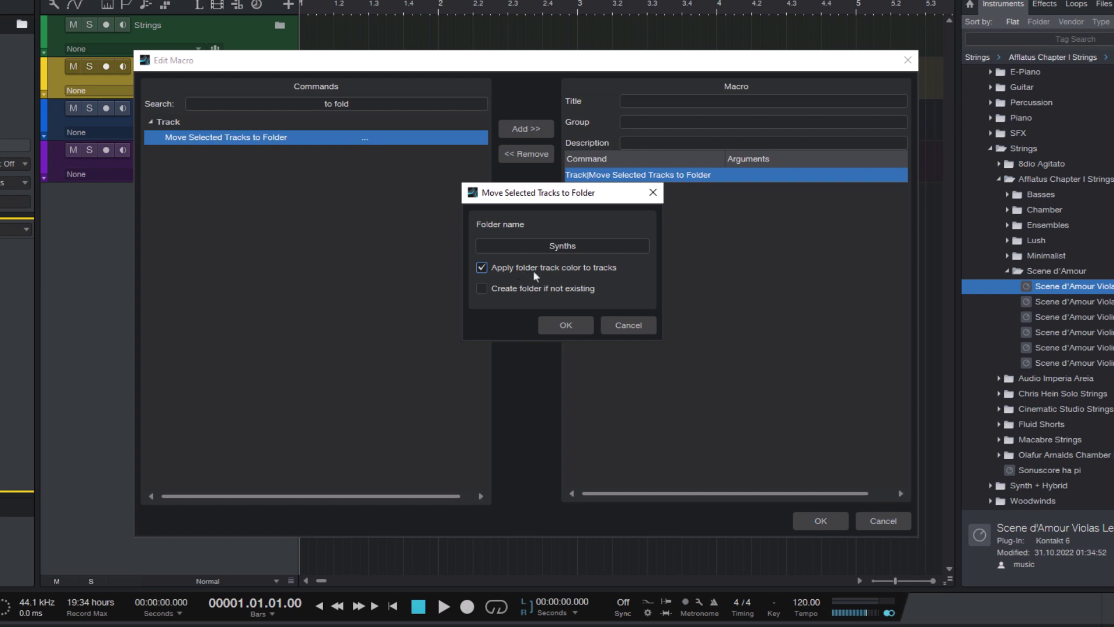
left_click(538, 287)
left_click(552, 309)
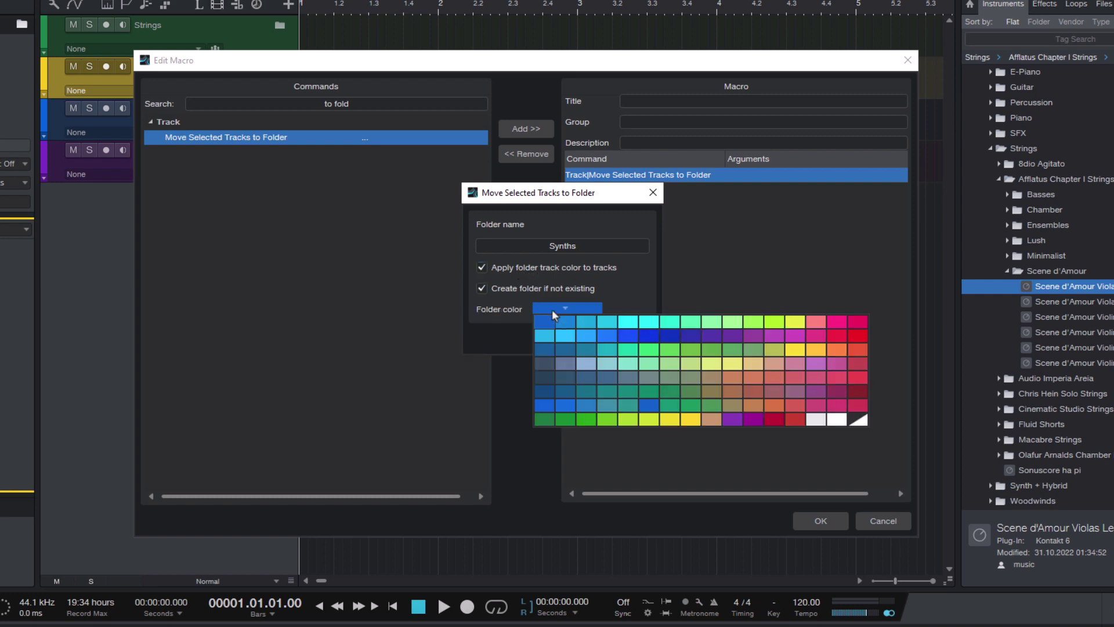
left_click(753, 419)
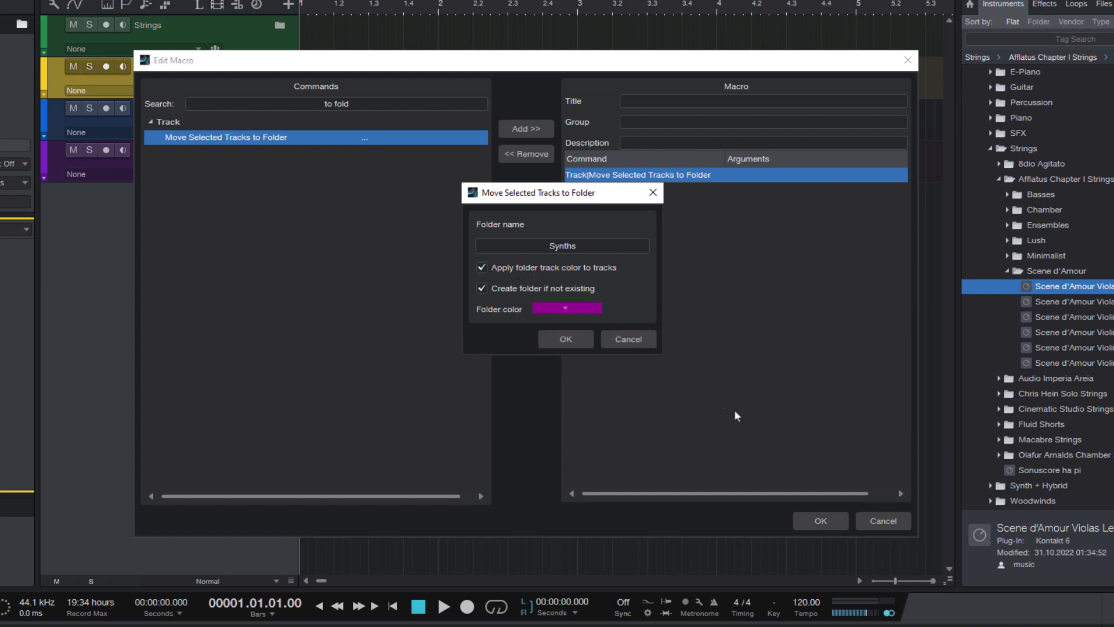
left_click(563, 341)
- Title the macro 'Move to "Synths" Folder' and save it
left_click(713, 102)
type("Move to \"S")
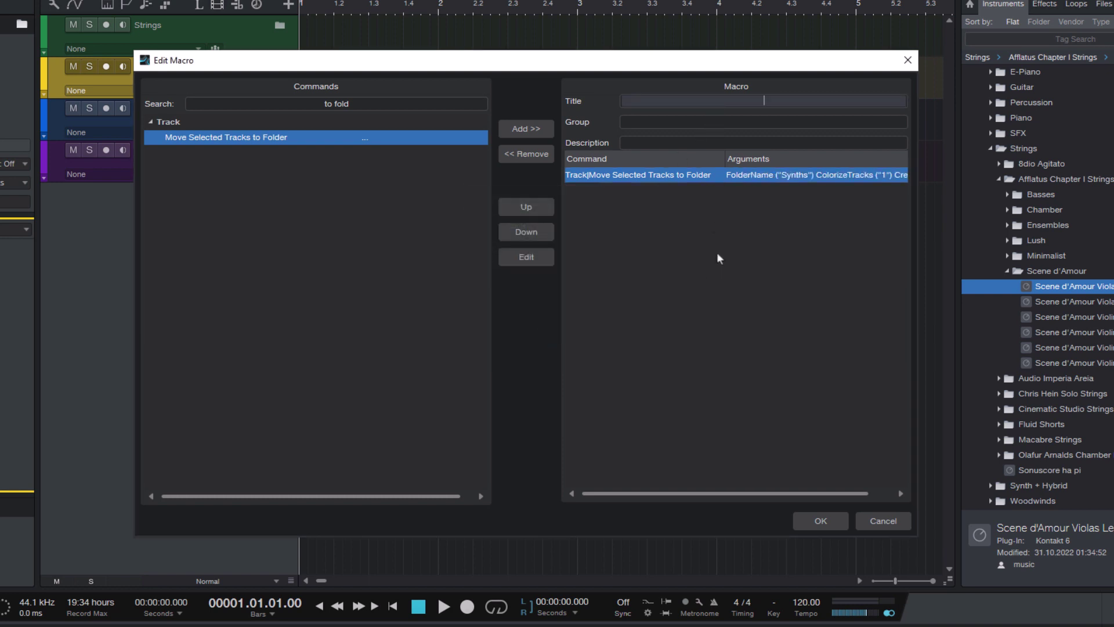
type("ynths\" Folder")
left_click(820, 521)
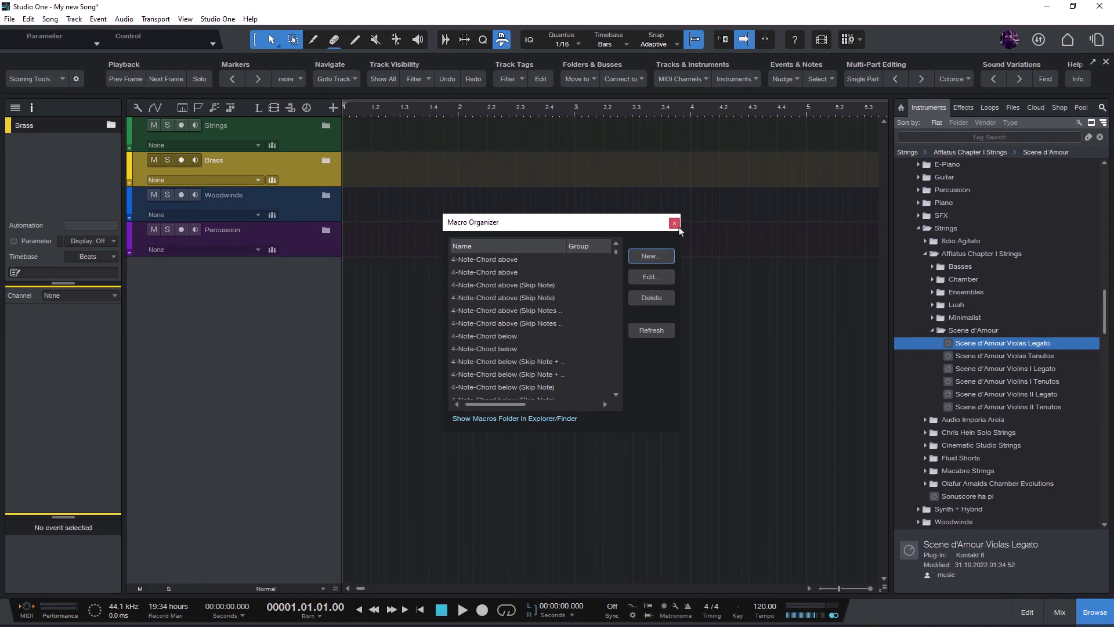
- Assign the < key as the shortcut for the Move to "Synths" Folder macro in Keyboard Shortcuts
left_click(674, 222)
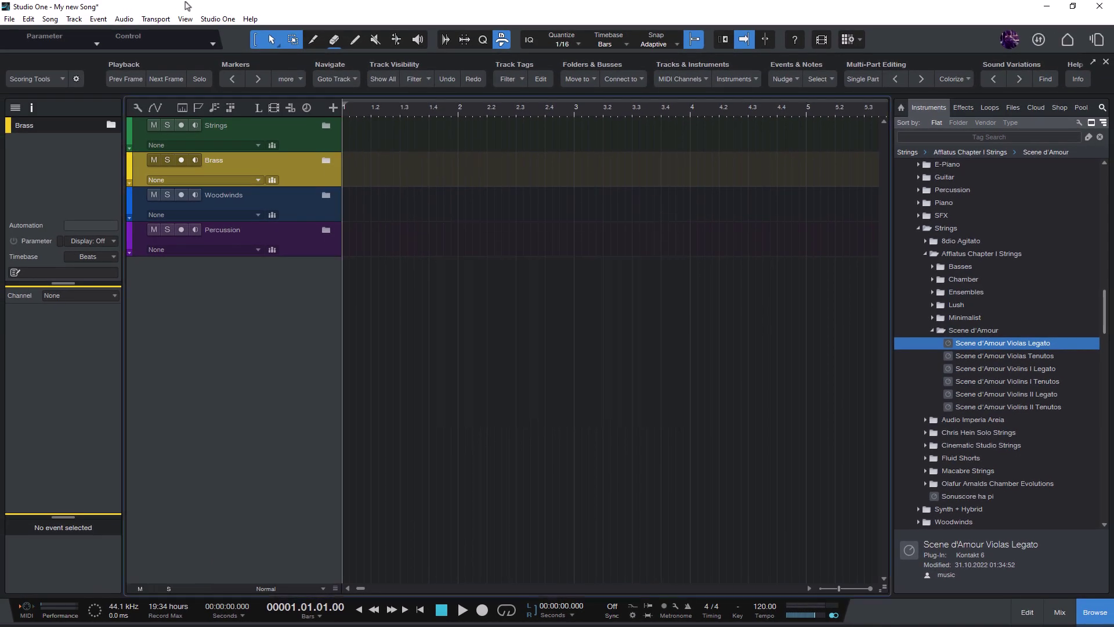
left_click(217, 19)
left_click(267, 179)
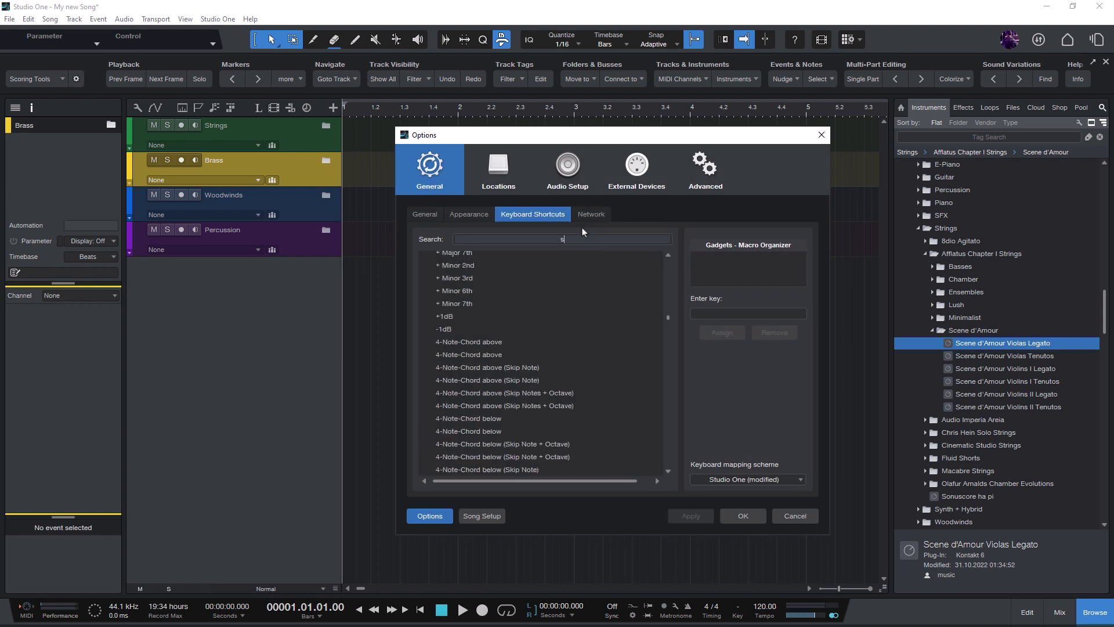
type("synths")
left_click(509, 271)
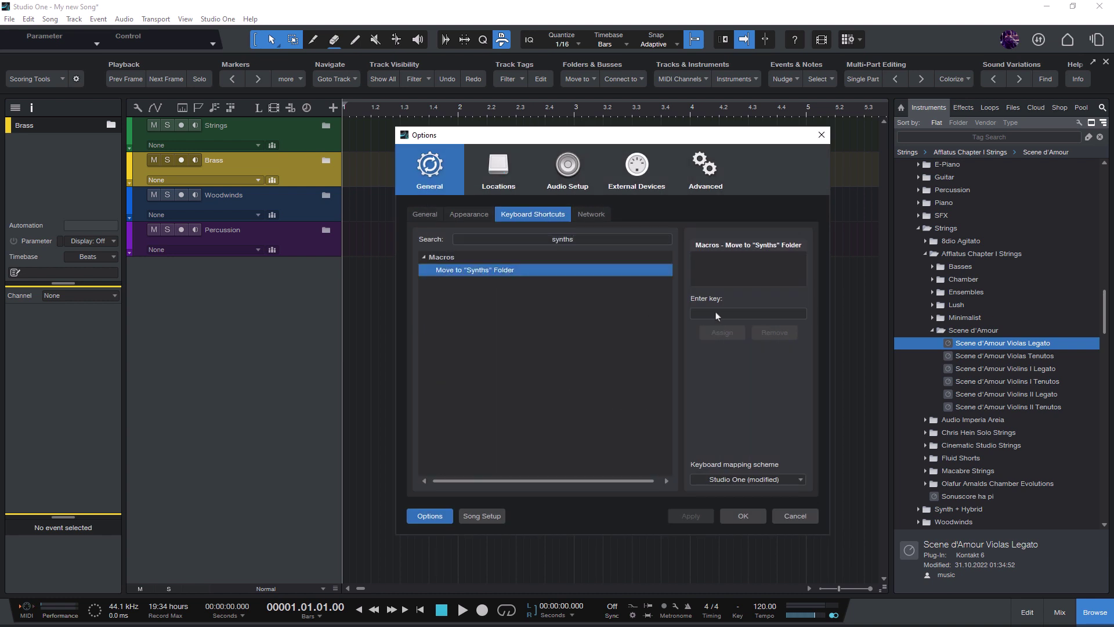
left_click(719, 314)
left_click(725, 333)
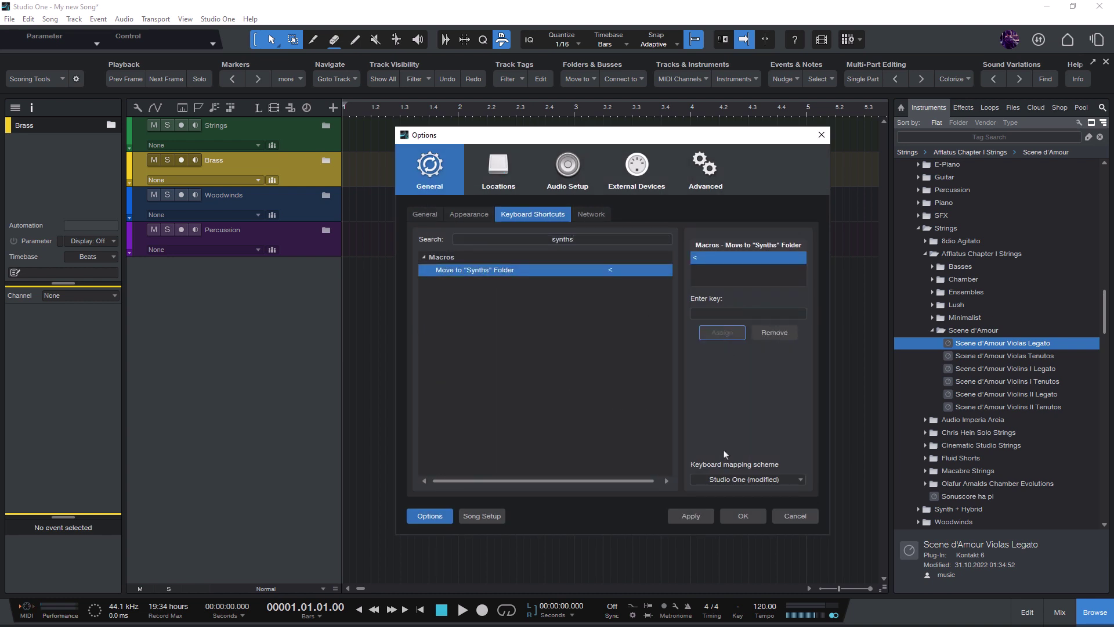
left_click(743, 515)
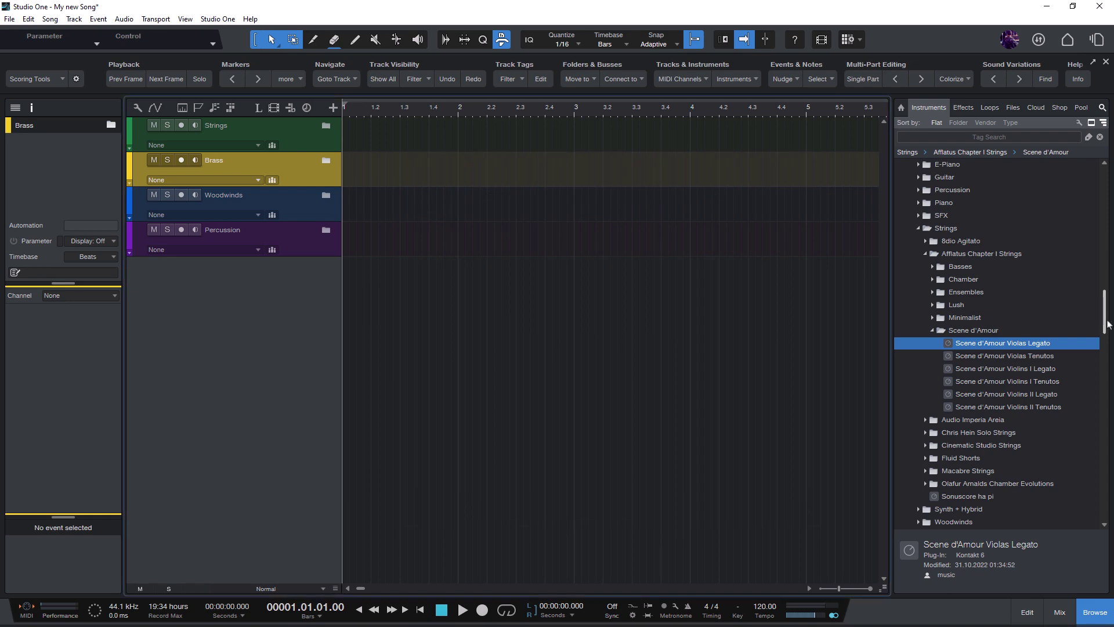
scroll(1090, 346, "up", 10)
- Add a Hive instrument track and press < to move it into a Synths folder
left_click_drag(955, 308, 555, 315)
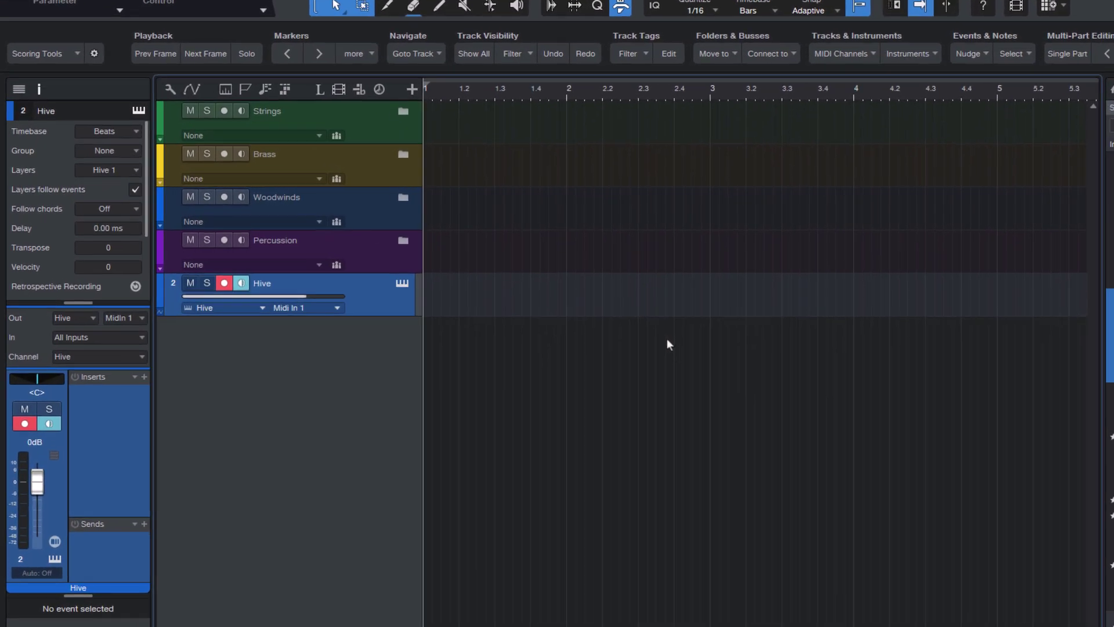
key("less")
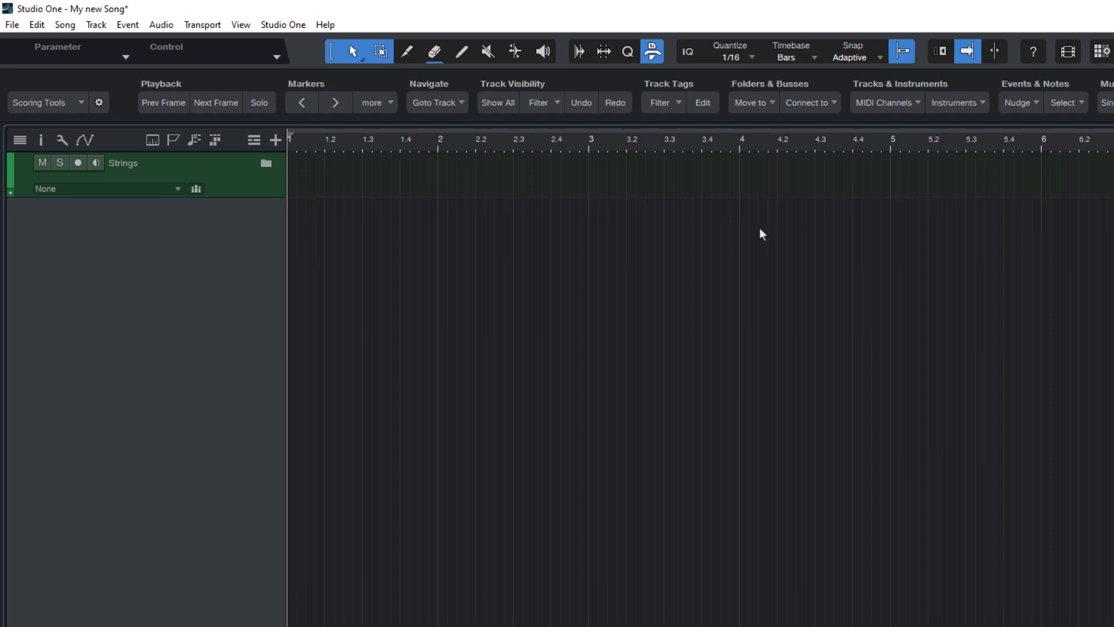
- Create the yellow Brass, blue Woodwinds and purple Percussion folders from the Move to folder list
left_click(752, 103)
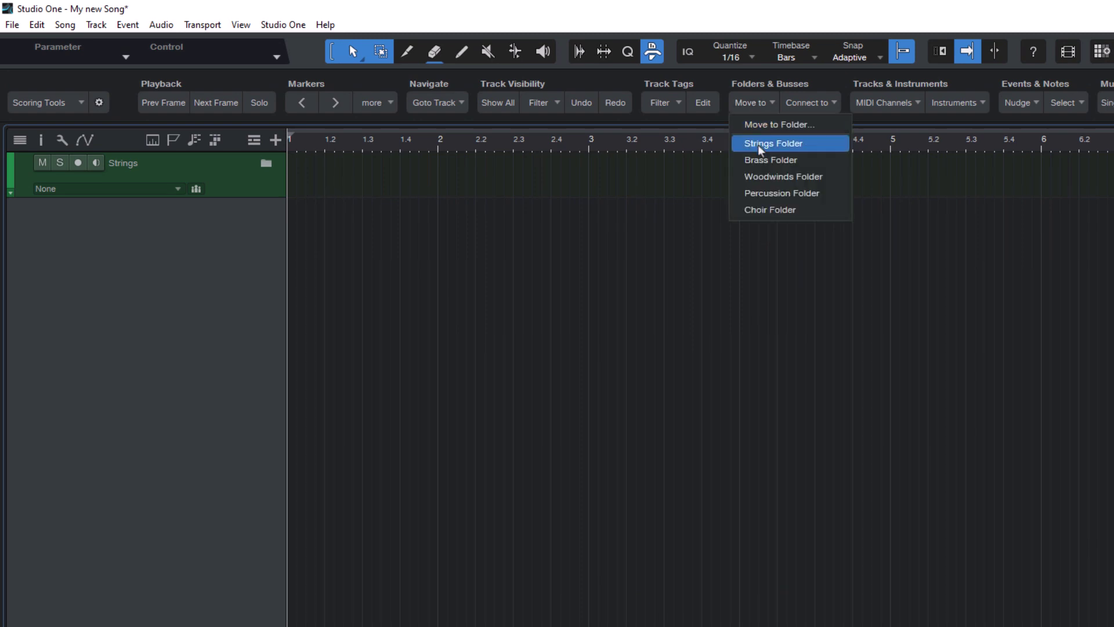
left_click(761, 159)
left_click(745, 105)
left_click(762, 174)
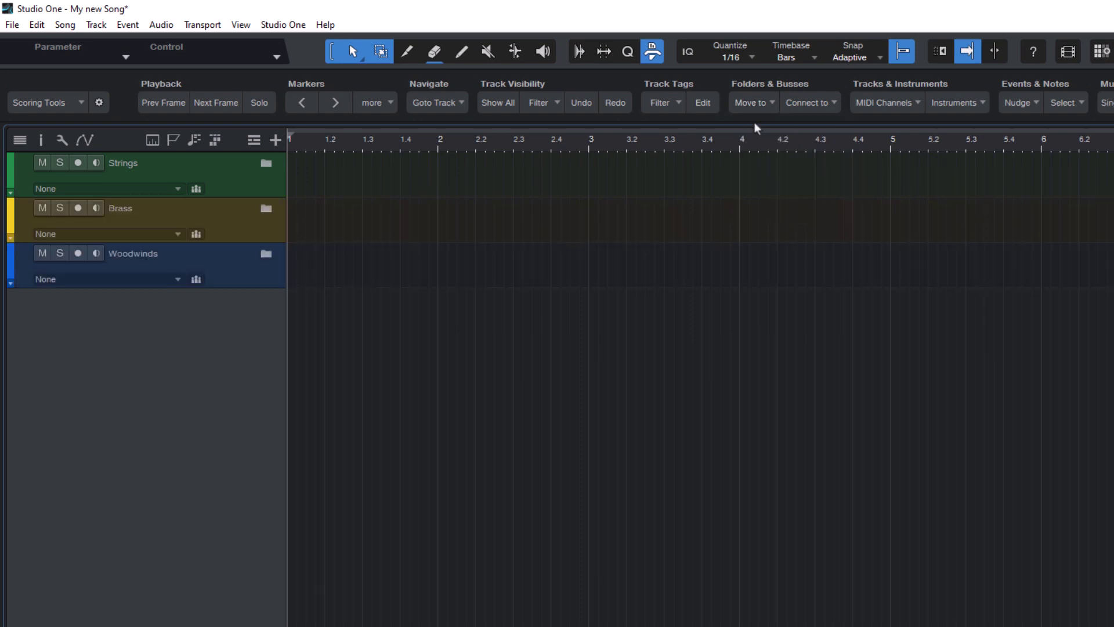
left_click(752, 104)
left_click(766, 192)
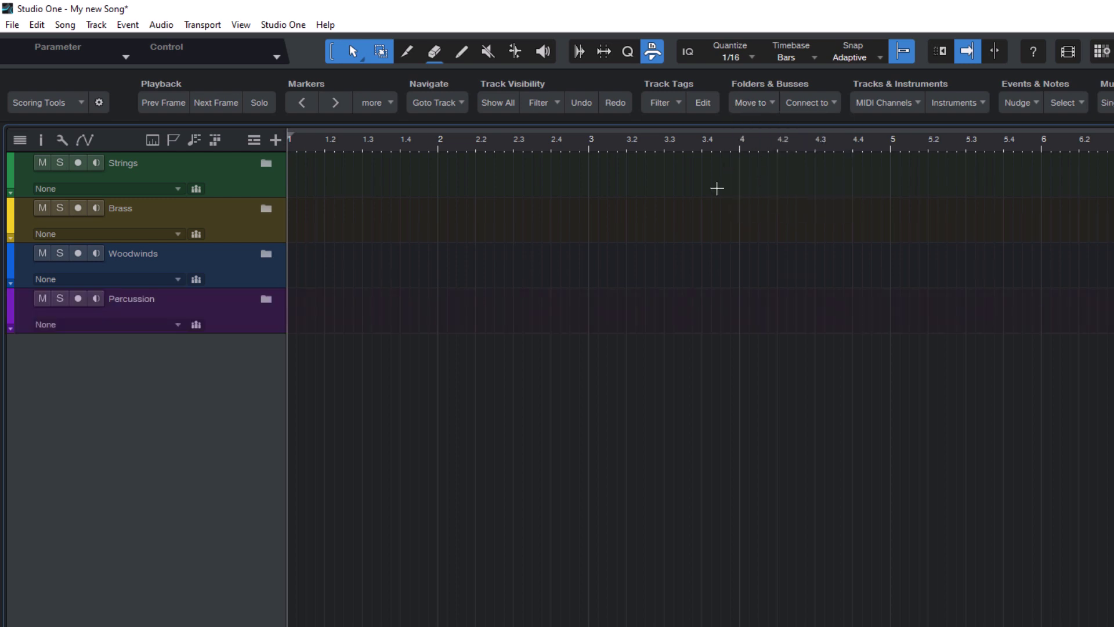